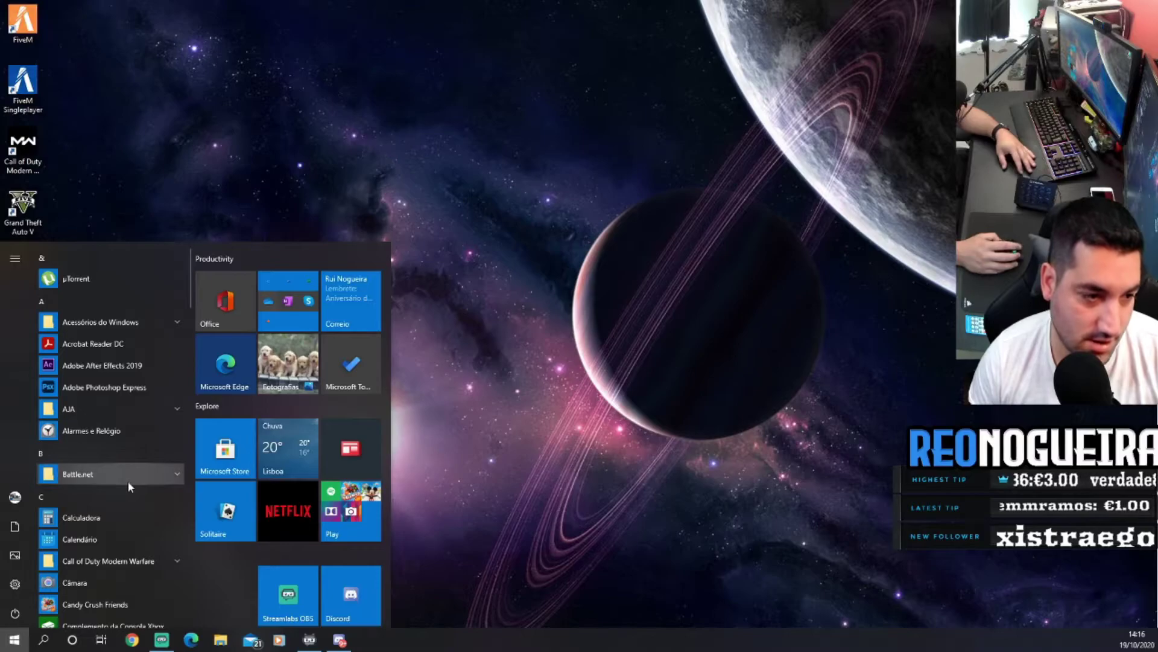
Step: Launch the Stream Deck application from the Elgato program folder and bring its window up
scroll(128, 480, down, 3)
scroll(143, 481, down, 8)
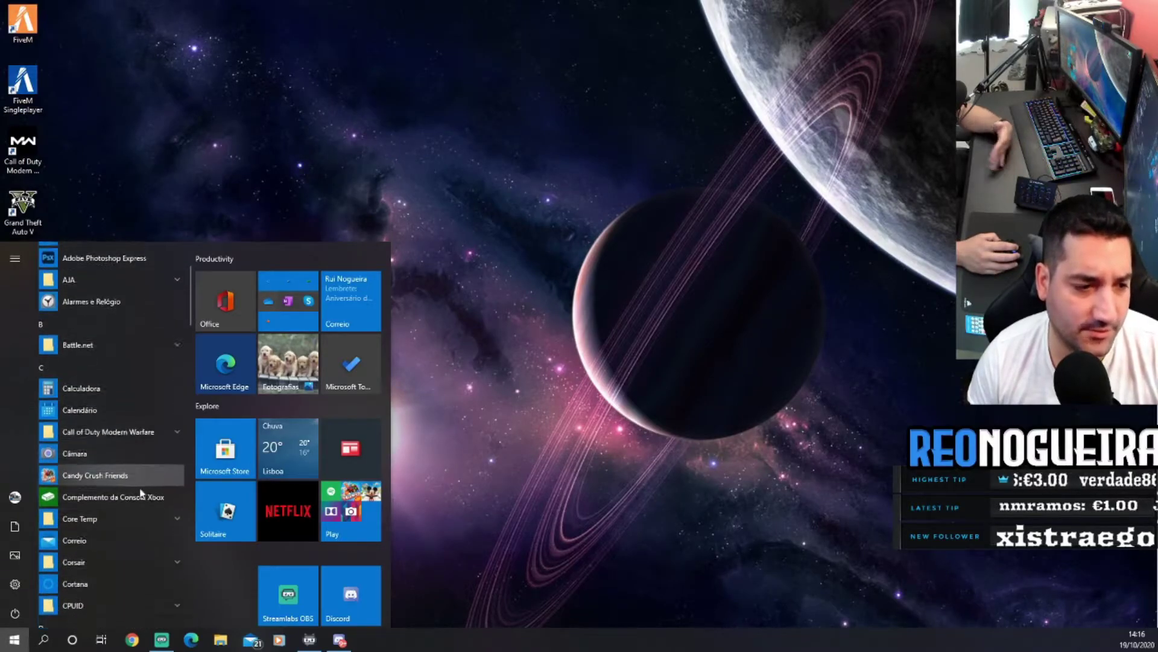
scroll(130, 513, down, 2)
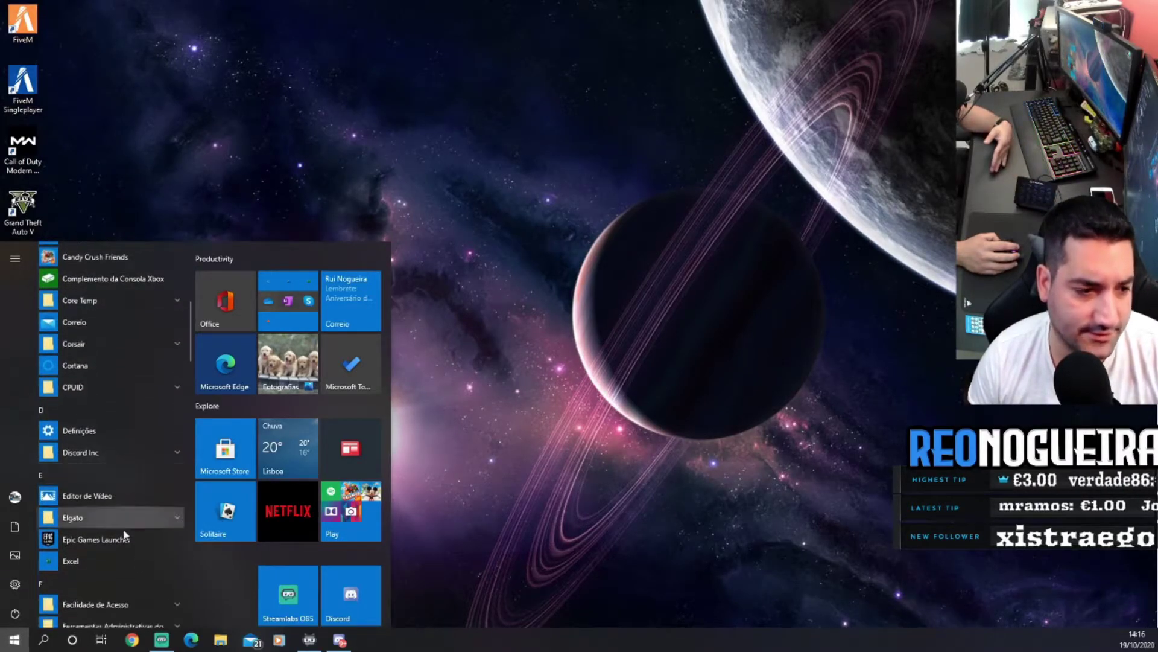
click(102, 516)
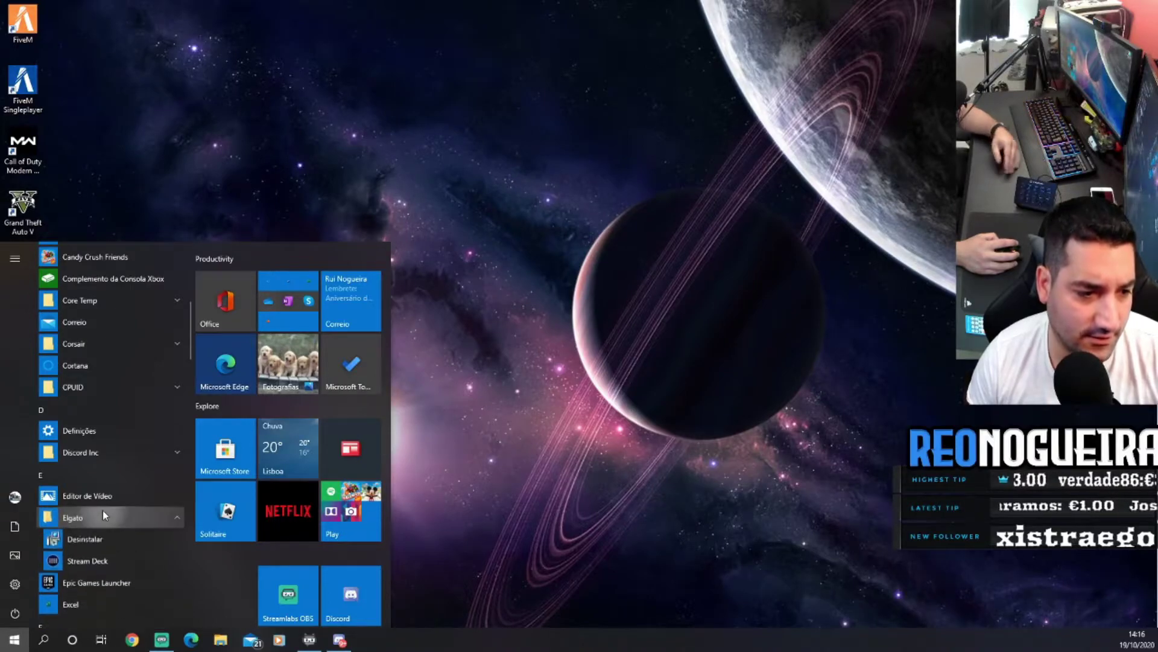
click(114, 556)
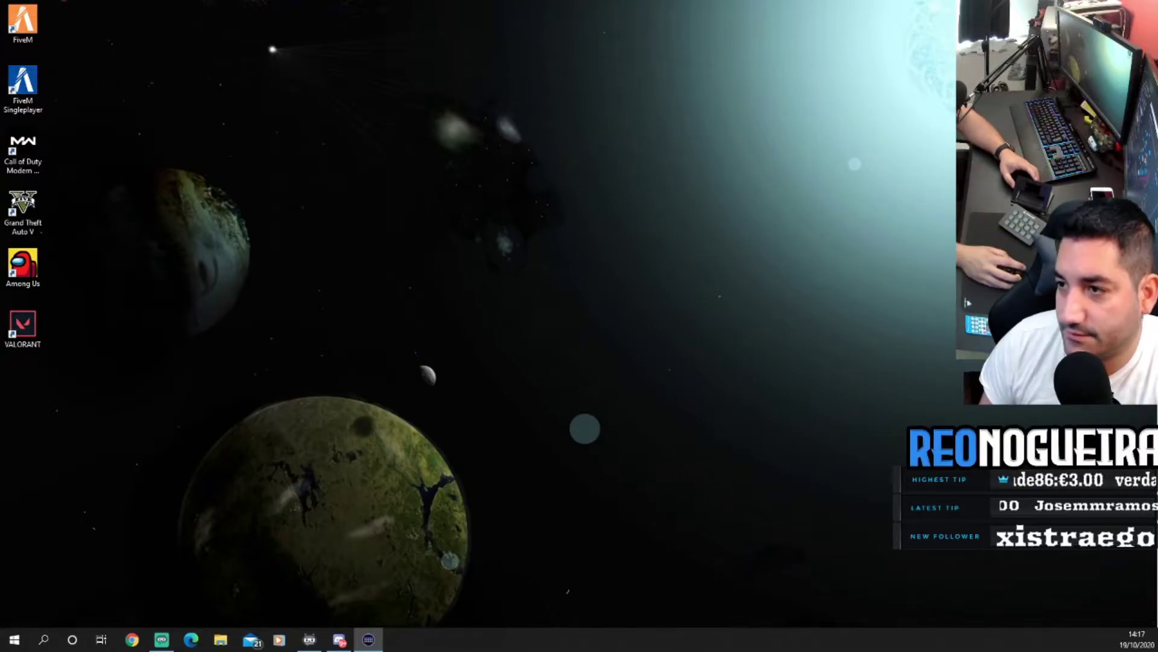
click(368, 638)
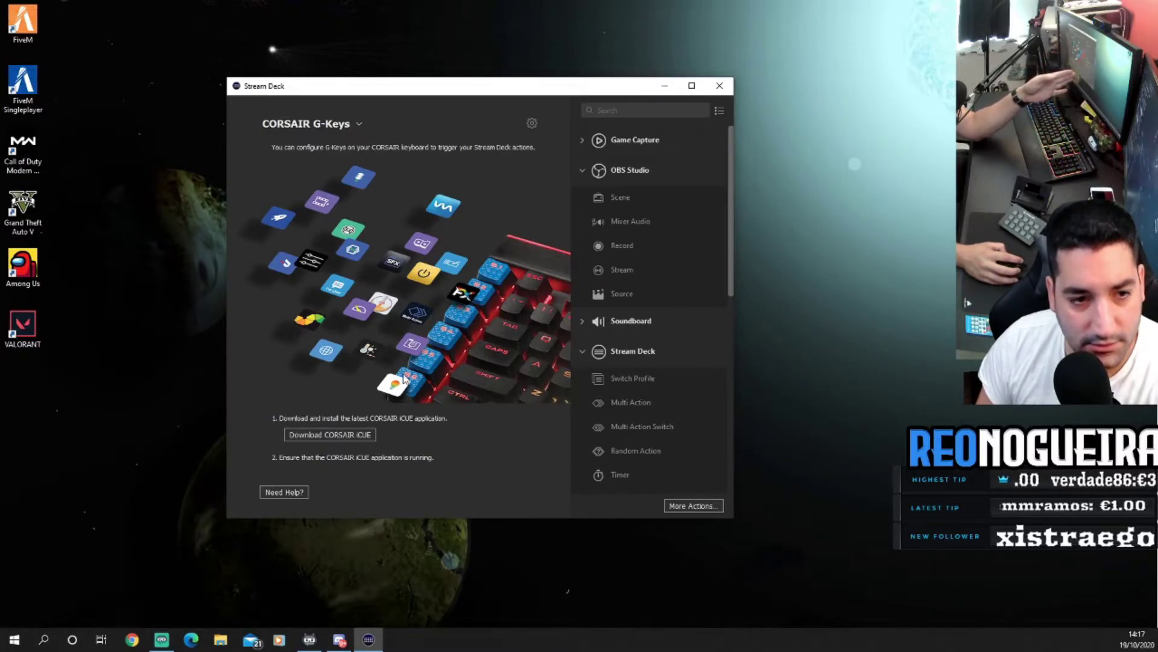
Step: Check the list of available devices and the mobile device pairing page, cancelling the pairing
click(359, 123)
key(Escape)
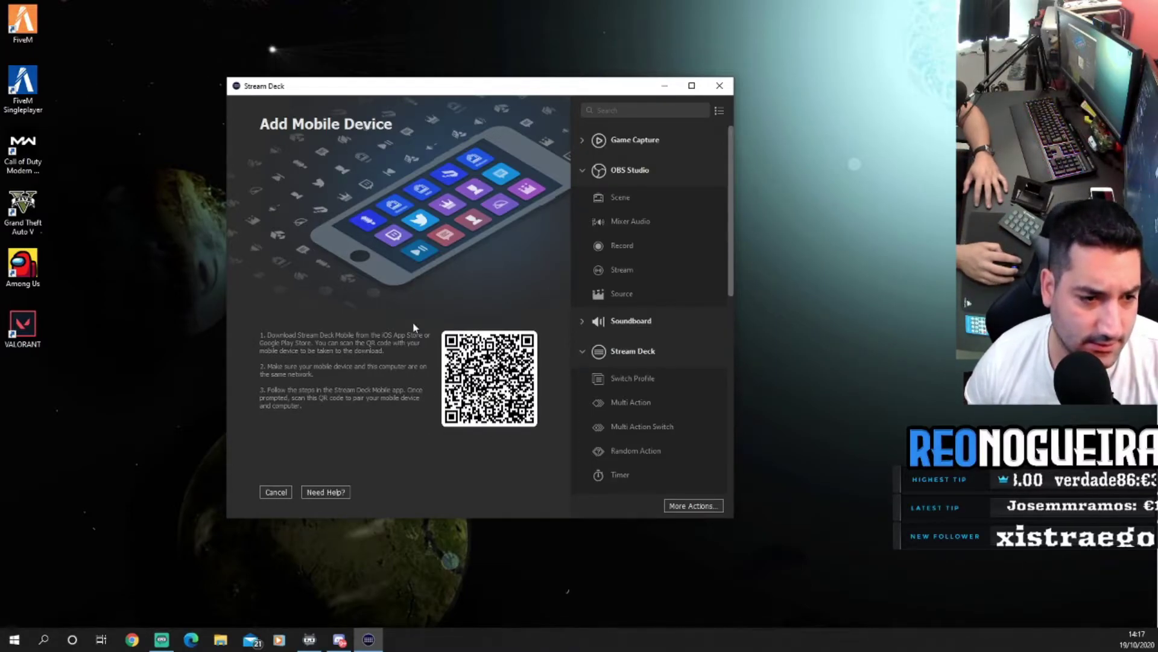
click(281, 493)
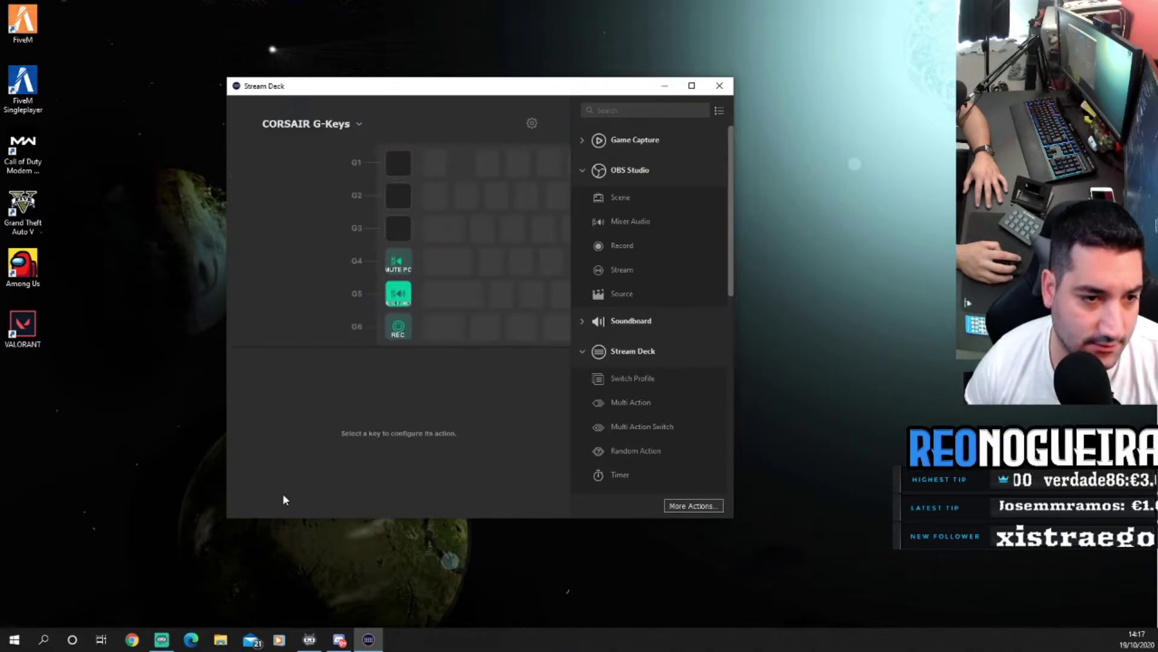
click(358, 124)
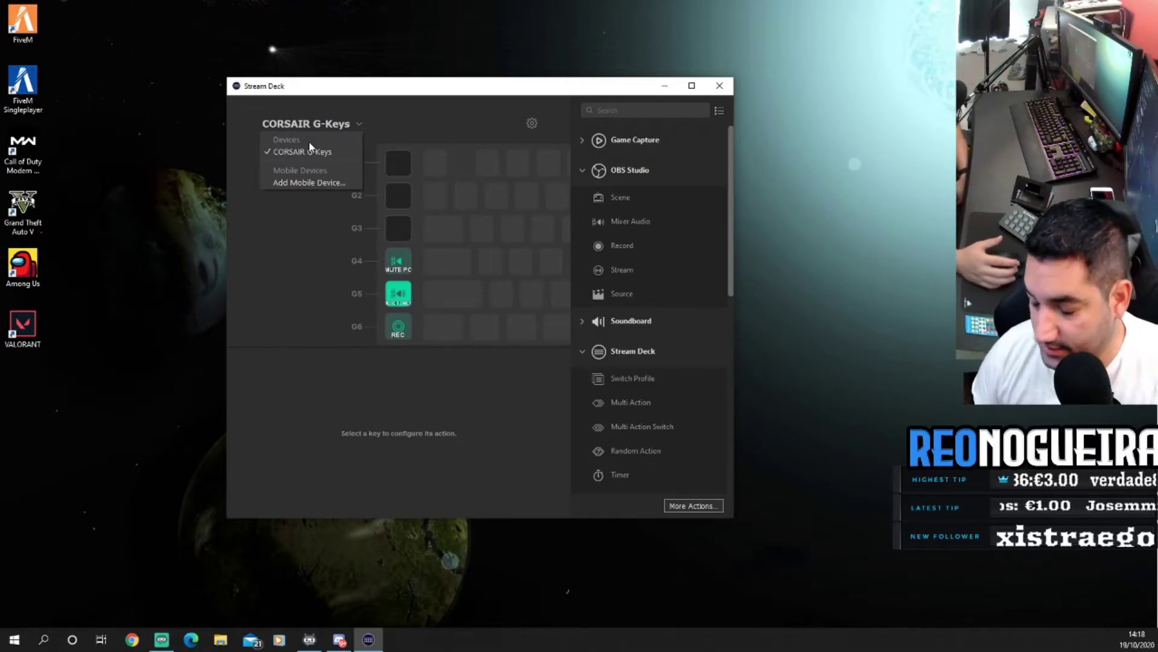
click(335, 376)
click(359, 124)
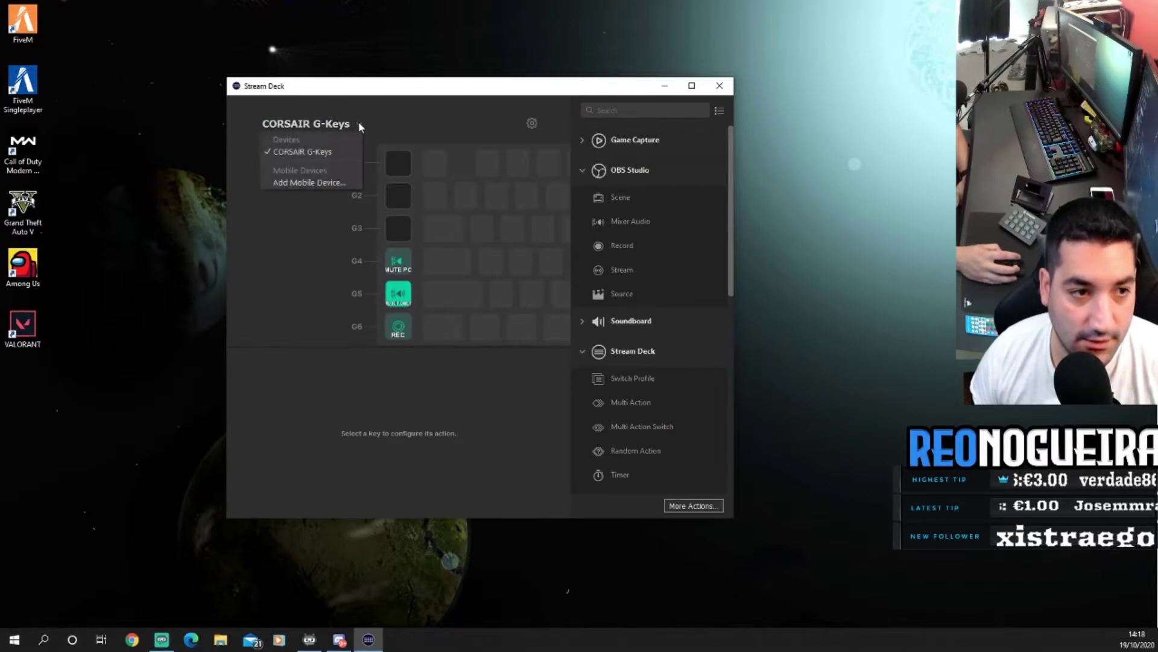
Step: Look through the catalogue of additional actions and the device list, and close the catalogue
click(696, 511)
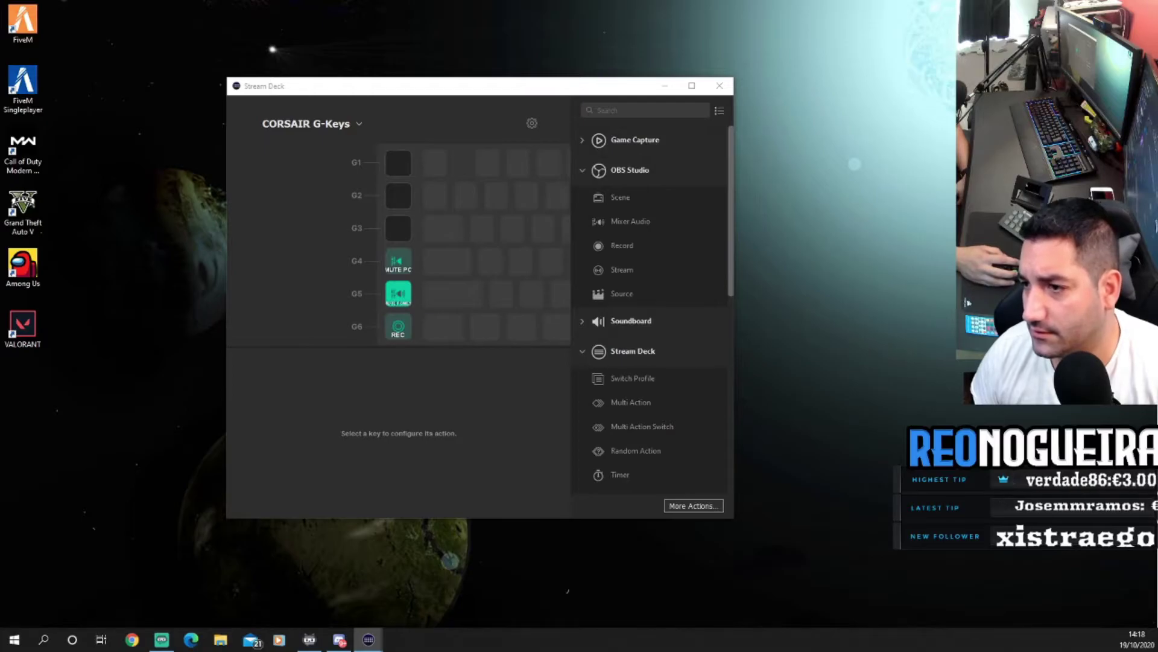
click(359, 124)
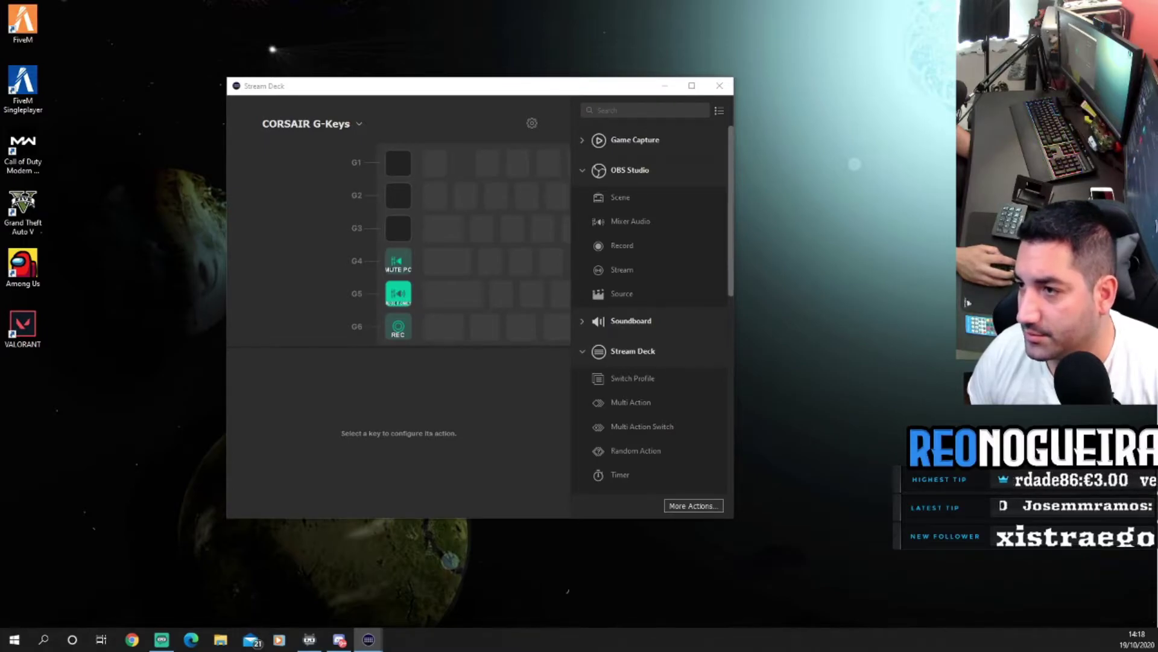
click(309, 117)
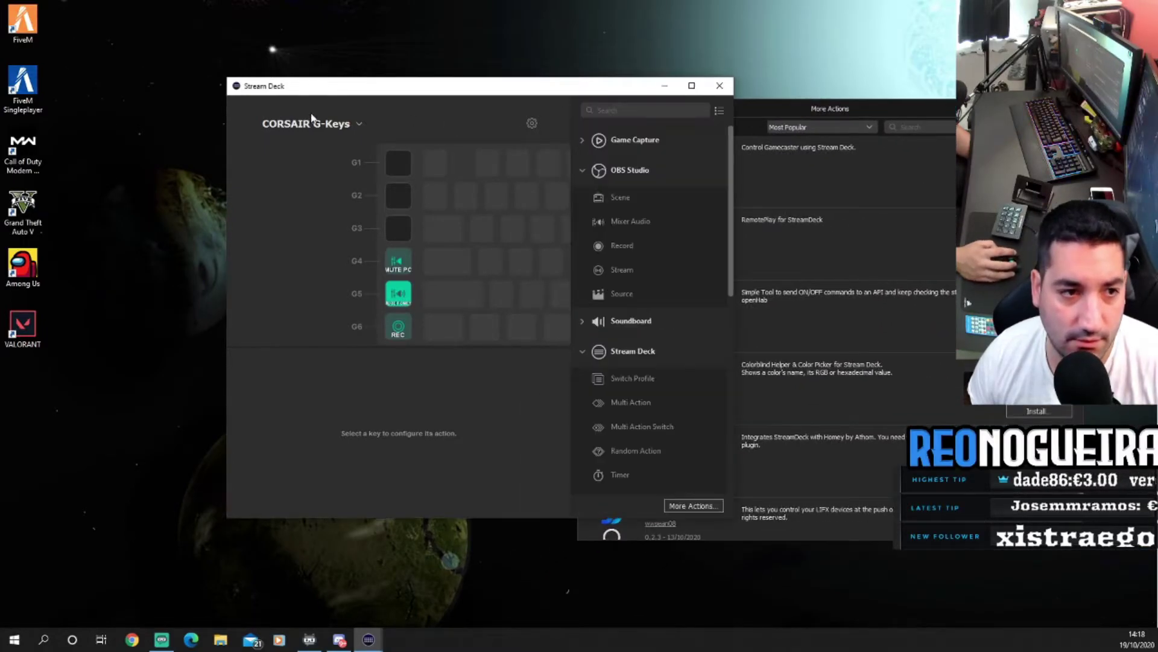
click(356, 124)
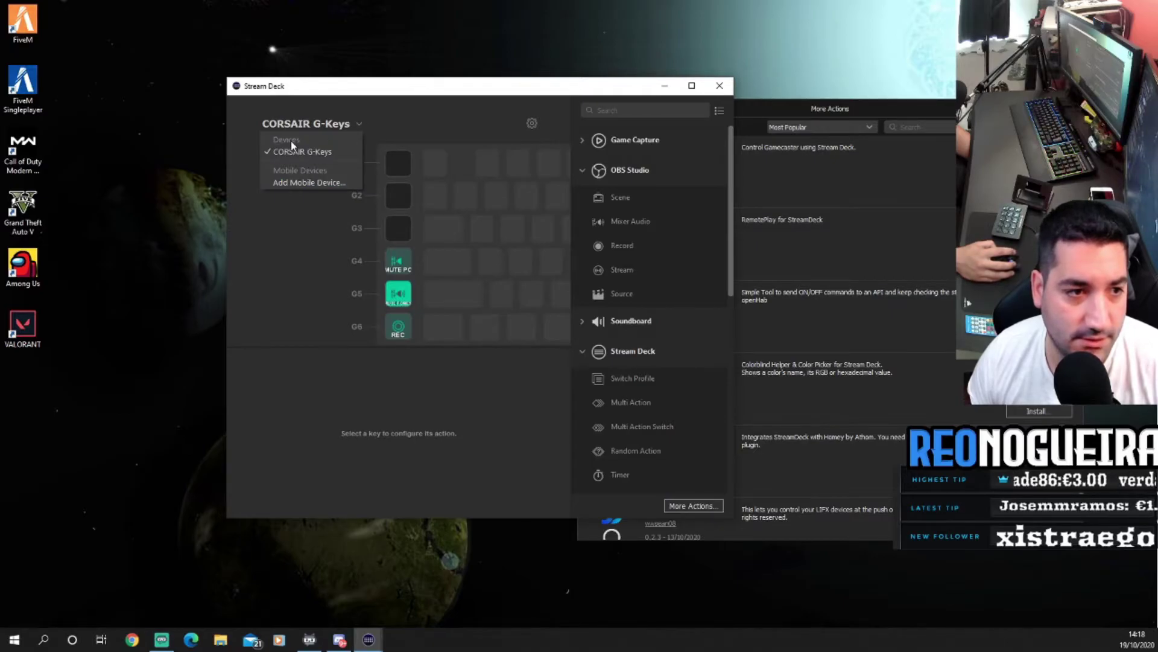
click(416, 105)
scroll(863, 241, down, 10)
click(718, 110)
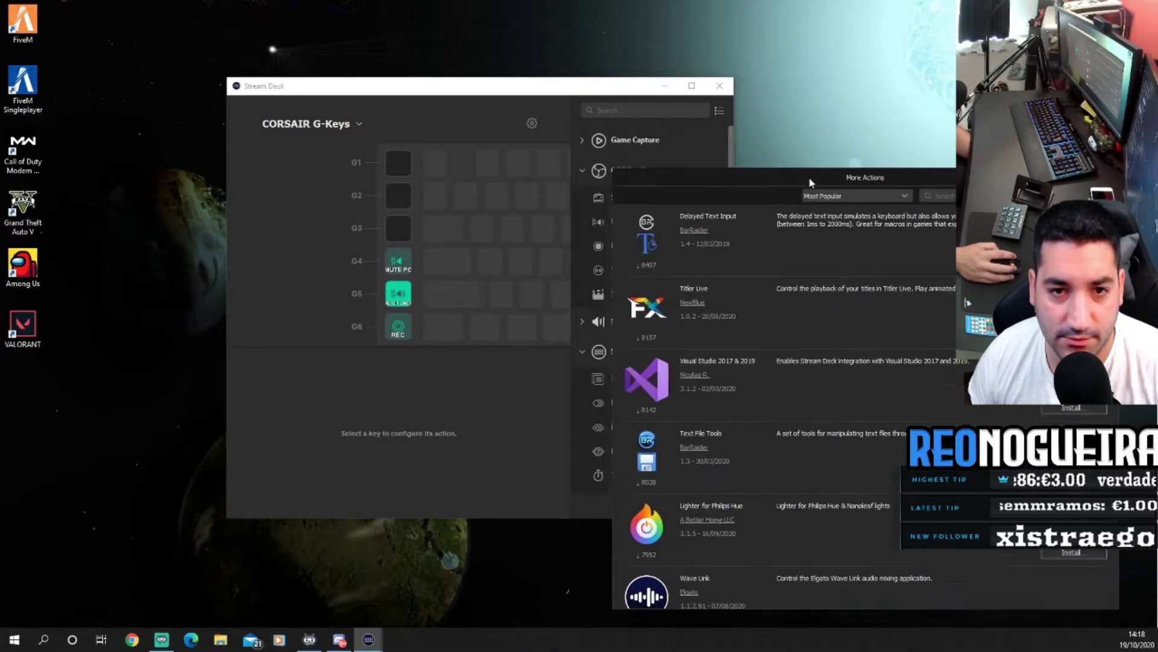
drag(790, 163, 675, 163)
scroll(715, 205, up, 10)
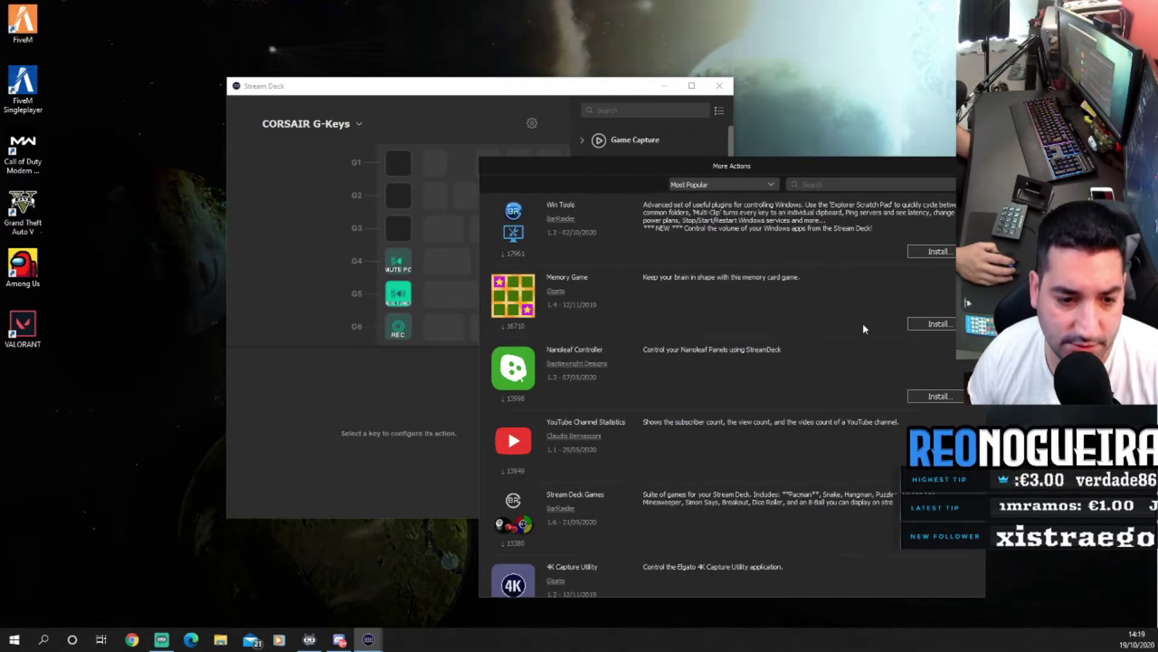
click(974, 166)
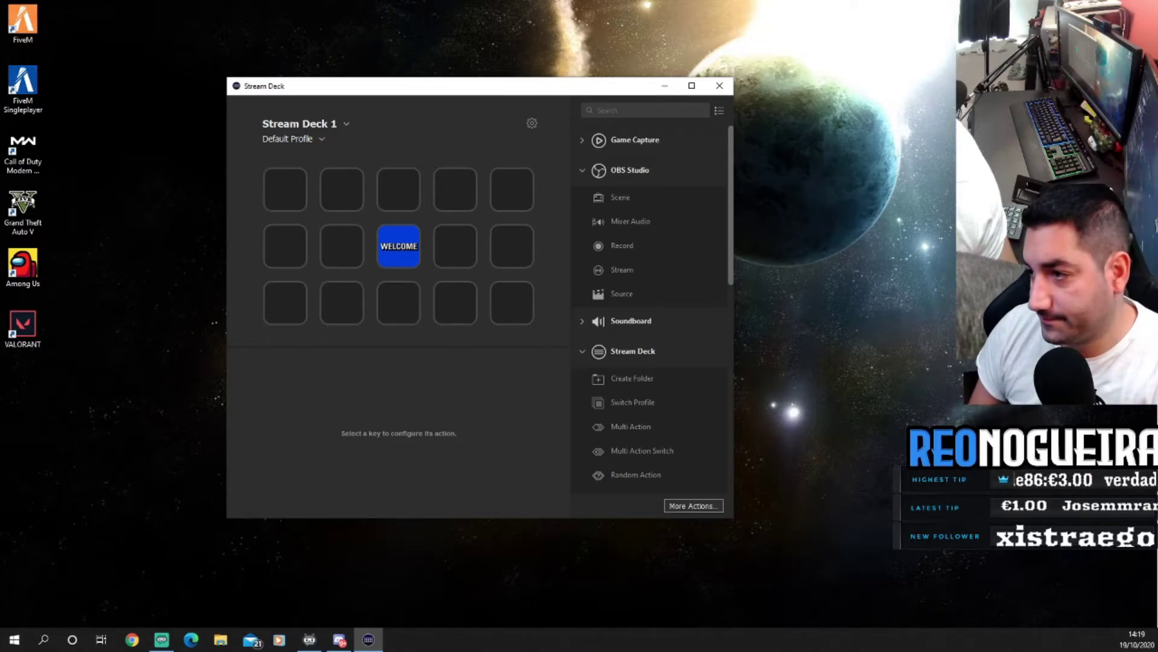
Step: Inspect the Welcome key's settings, an empty key and the profile options of Stream Deck 1
key(alt+Tab)
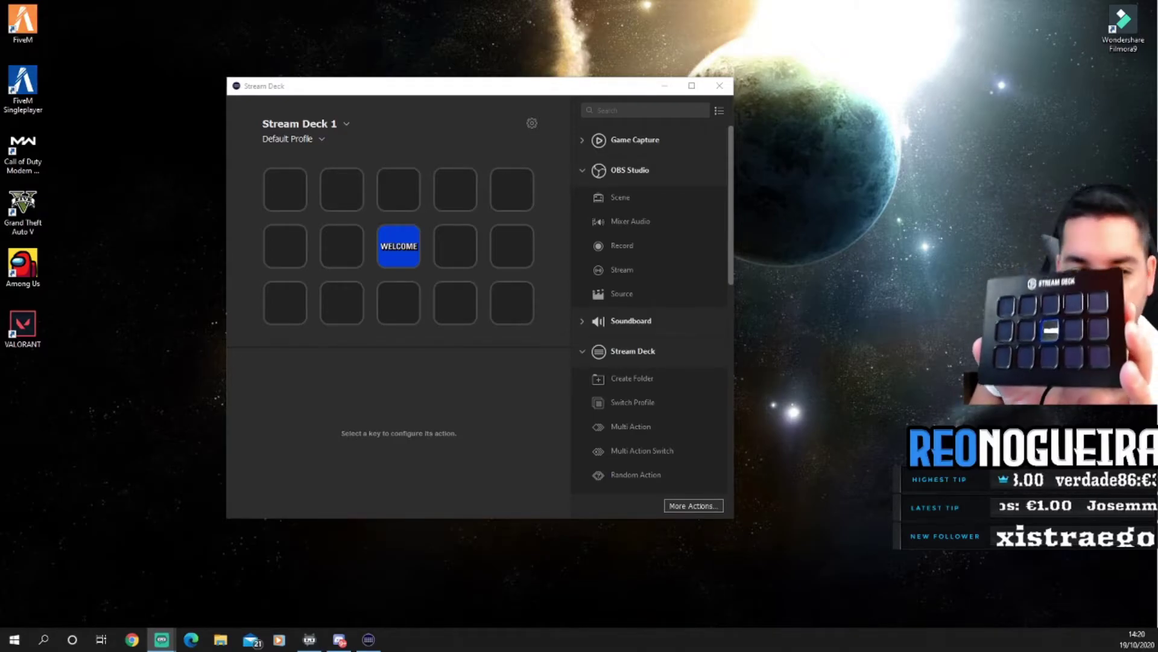
click(389, 263)
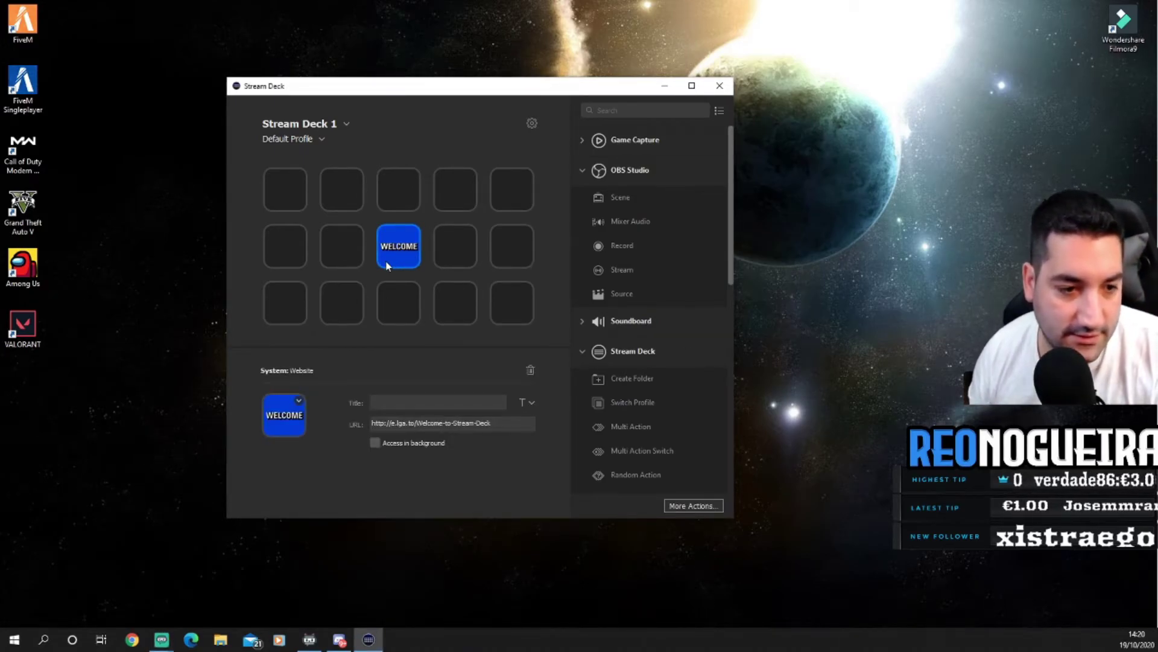
click(300, 194)
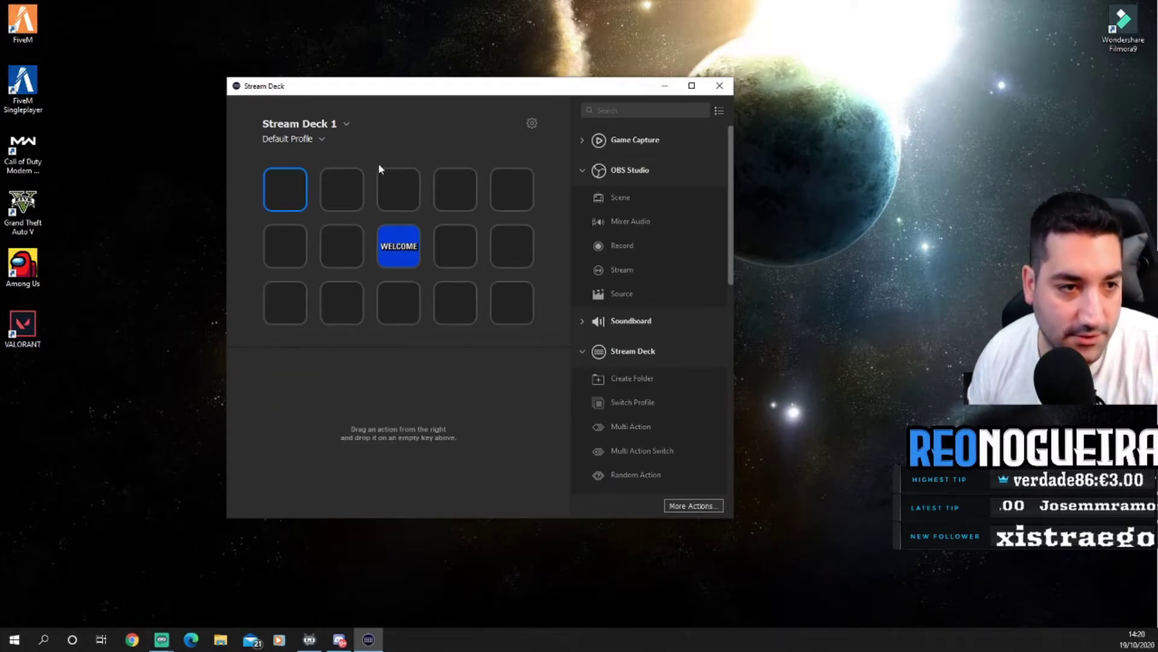
click(320, 139)
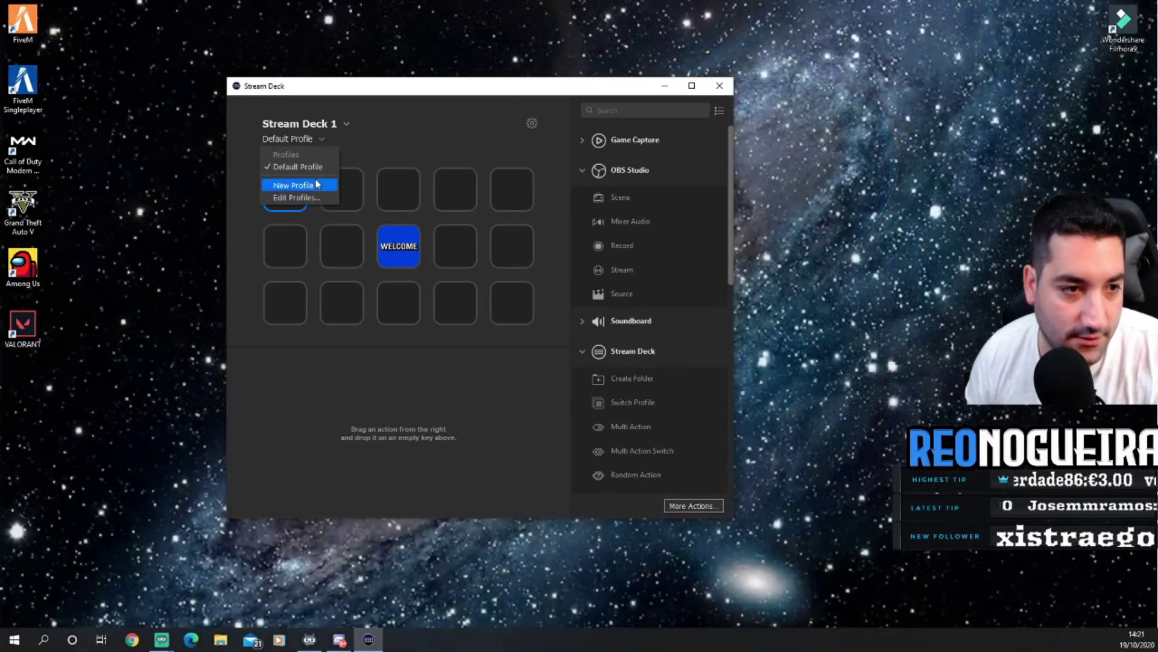
click(355, 161)
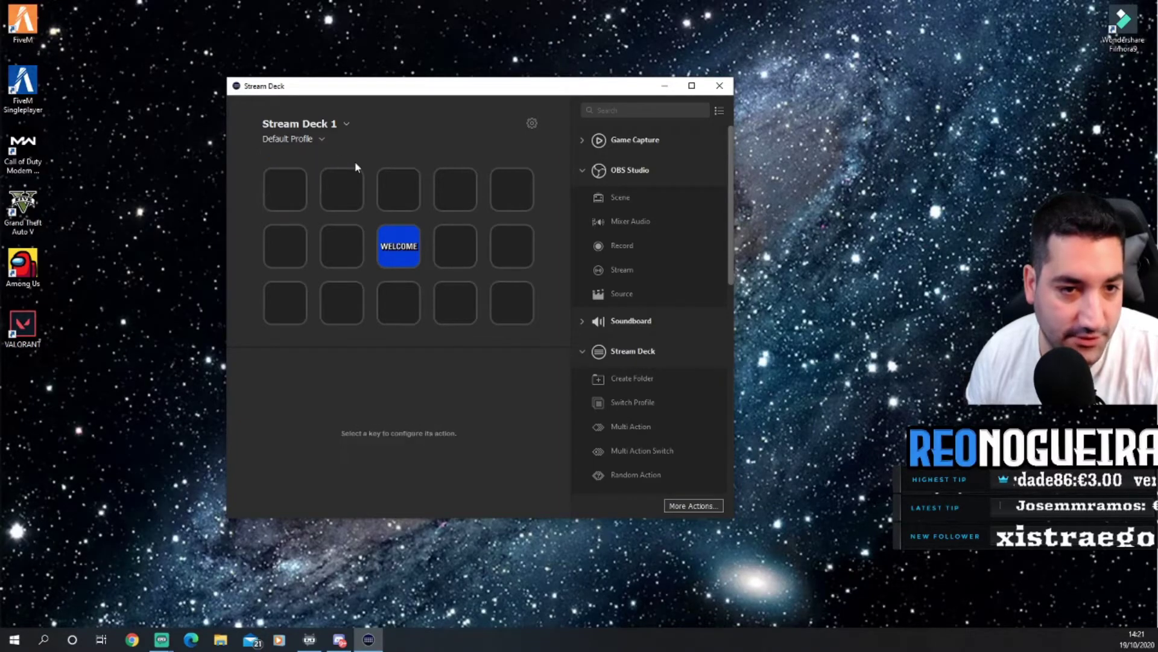
Step: Install the Twitch and Mic Mute plugins from the catalogue of additional actions
scroll(628, 270, down, 10)
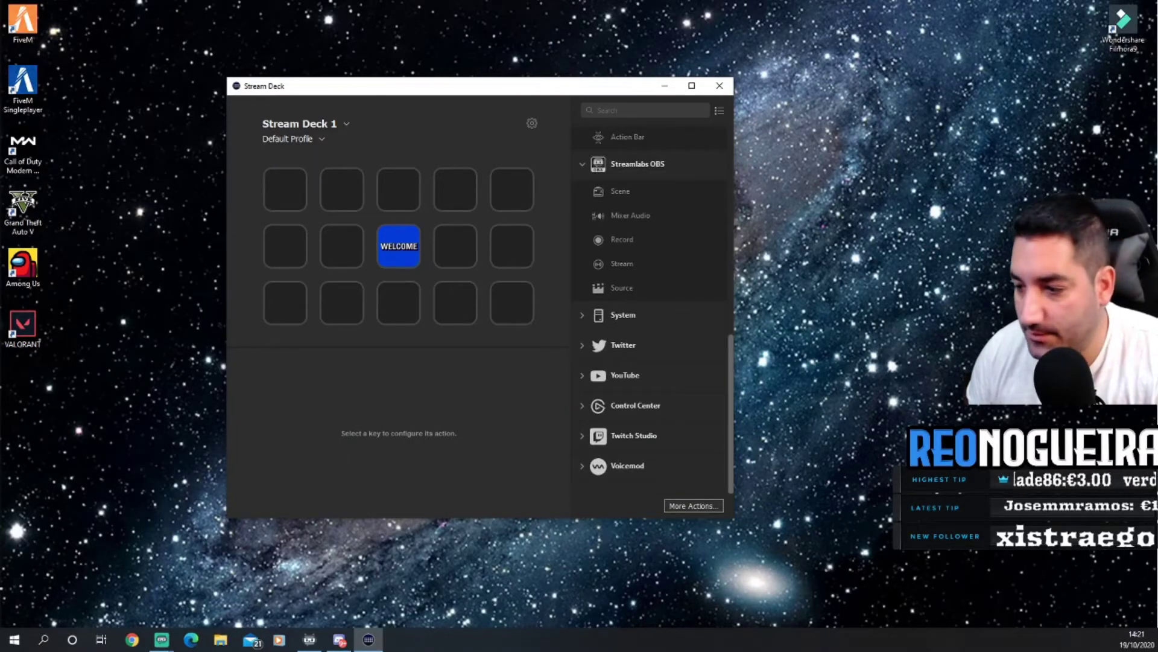
click(694, 506)
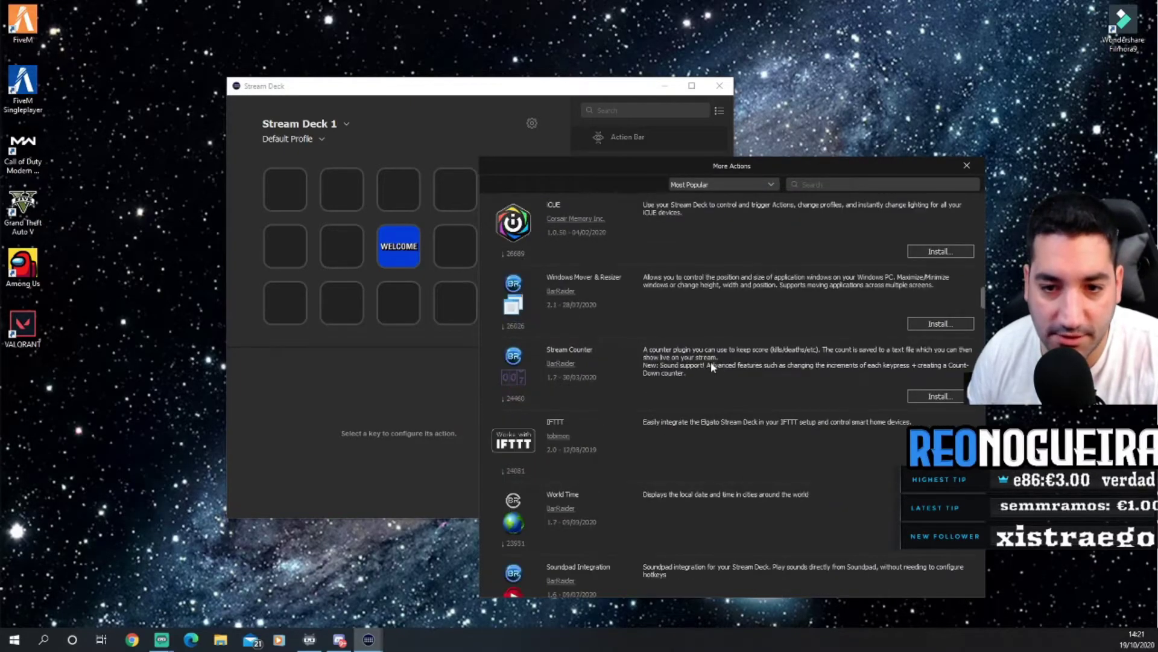
scroll(824, 315, up, 5)
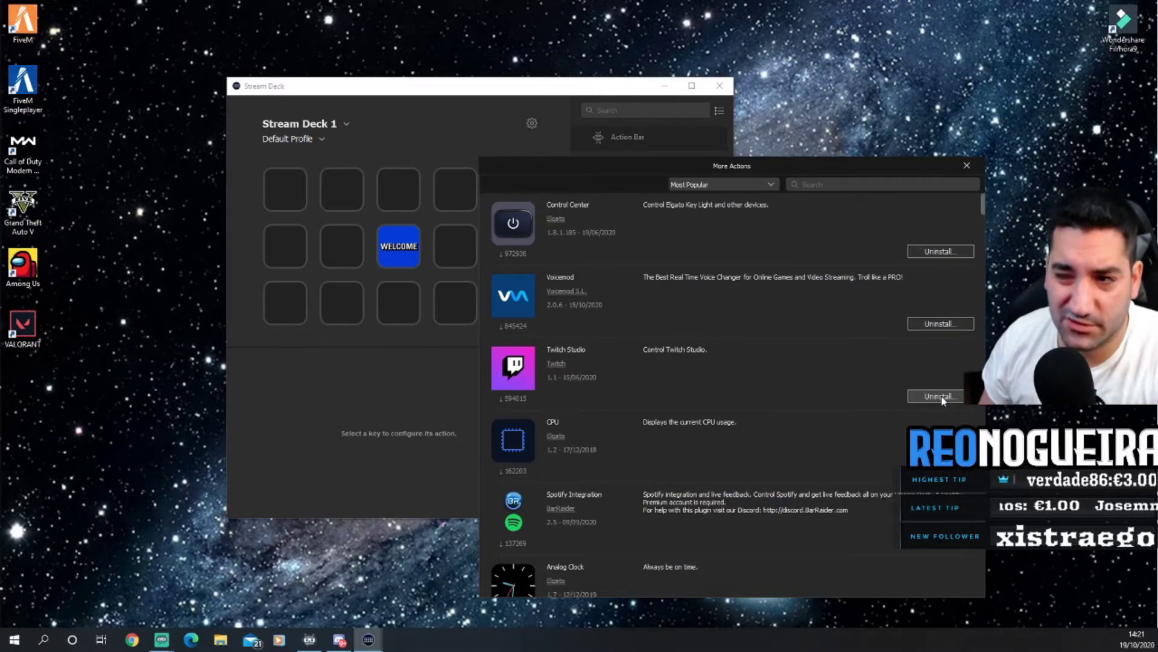
scroll(766, 358, down, 5)
scroll(759, 369, up, 3)
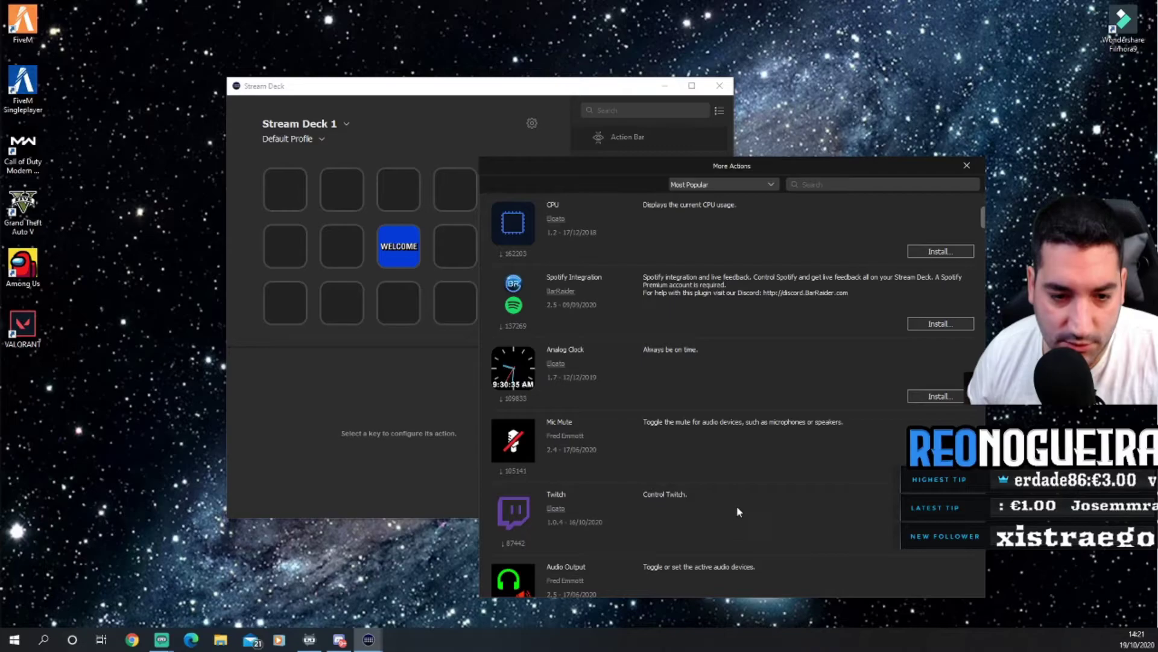
click(911, 542)
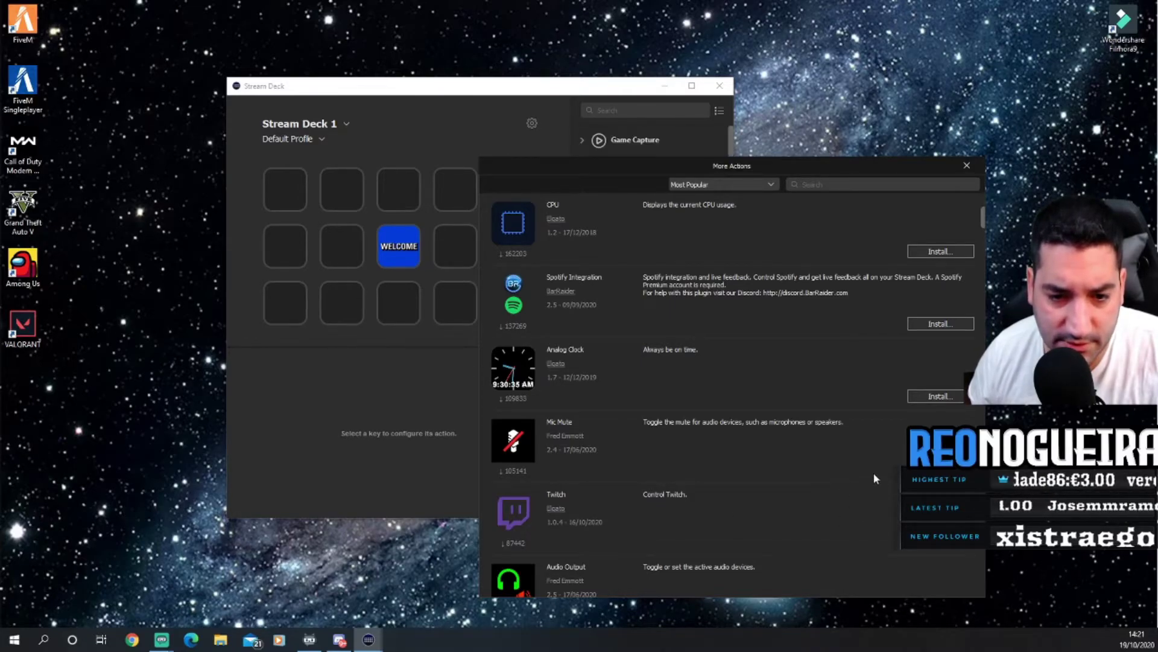
click(911, 469)
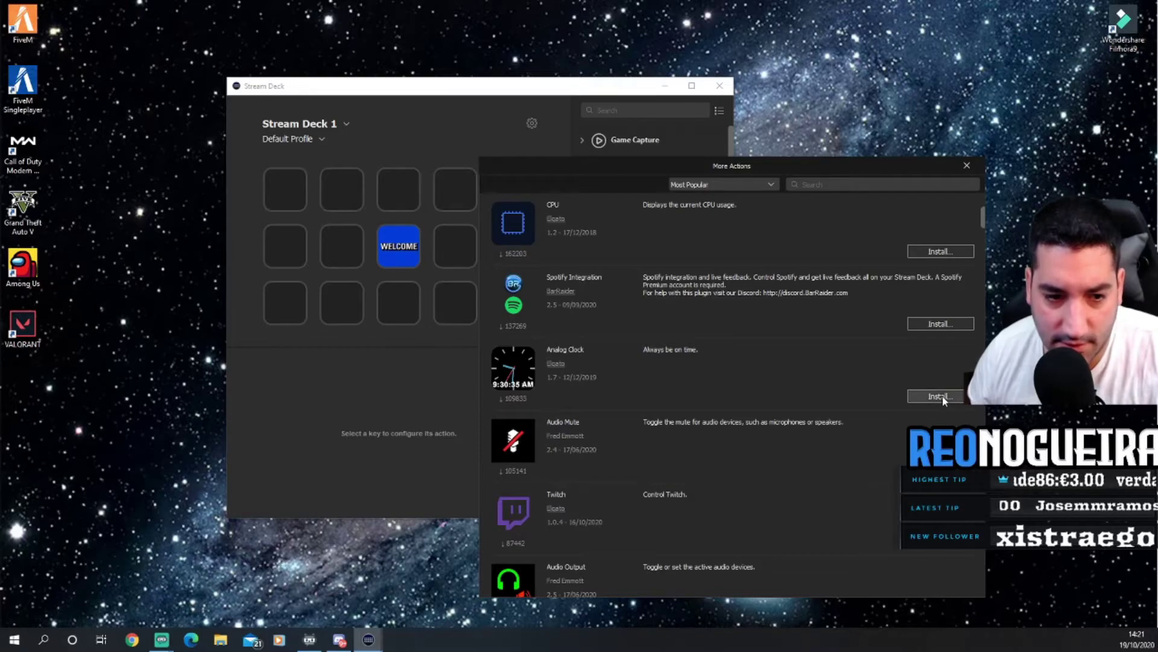
Step: Install the OBS Tools and Streamlabs plugins from the catalogue of additional actions
scroll(941, 396, down, 6)
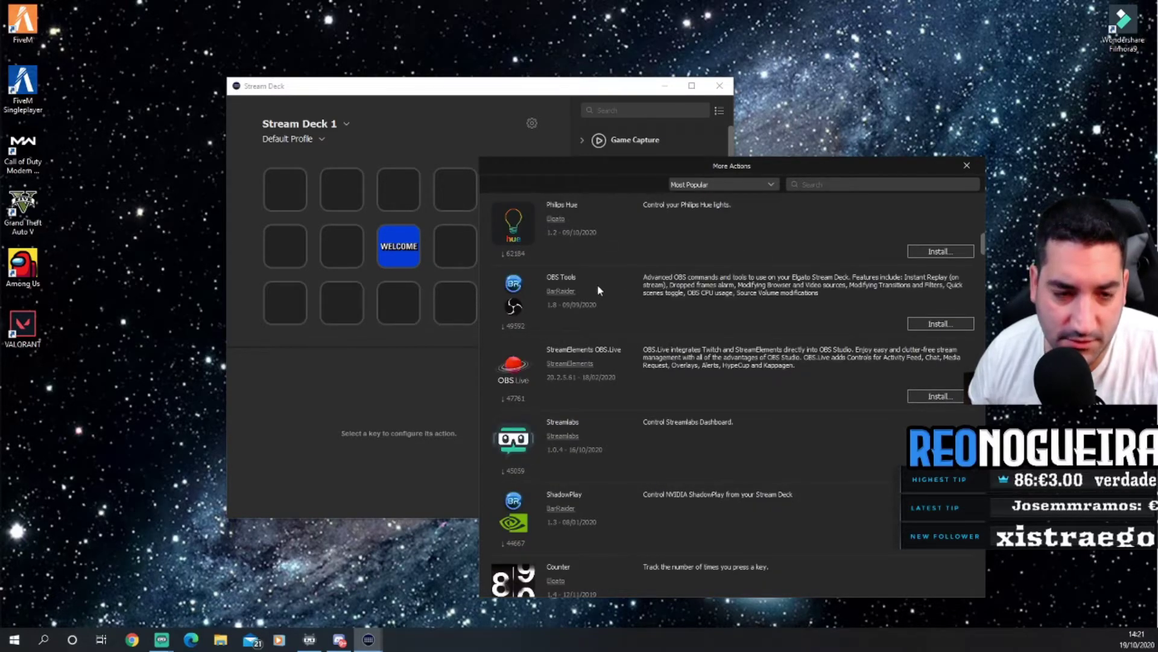
click(940, 324)
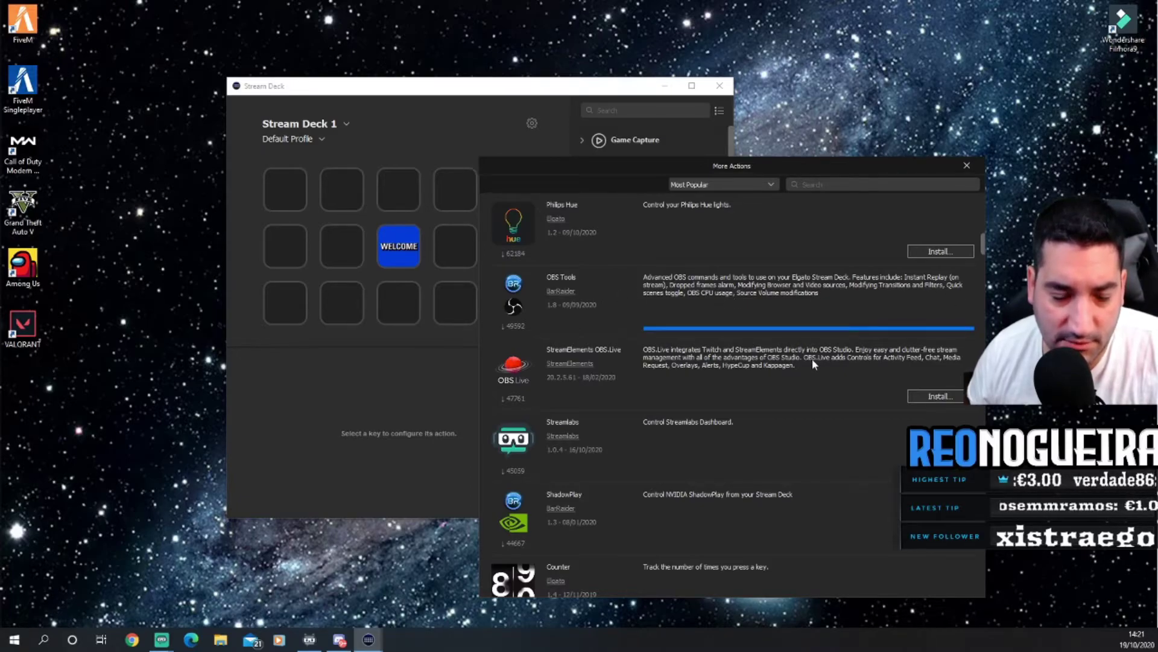
scroll(907, 417, down, 5)
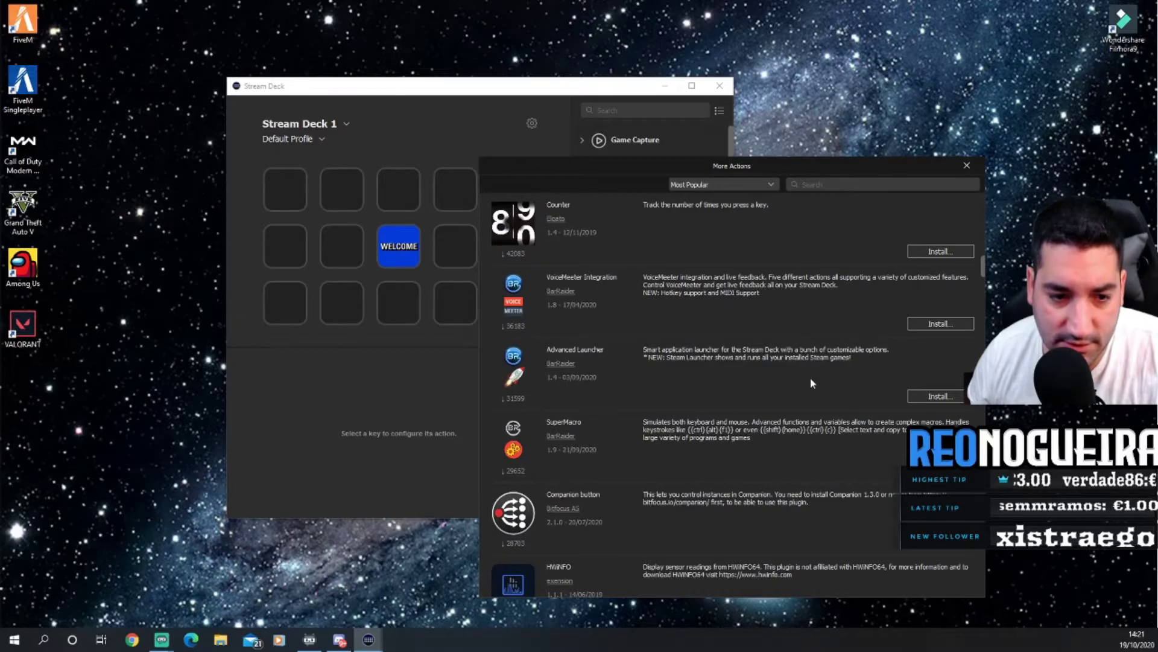
scroll(811, 380, up, 3)
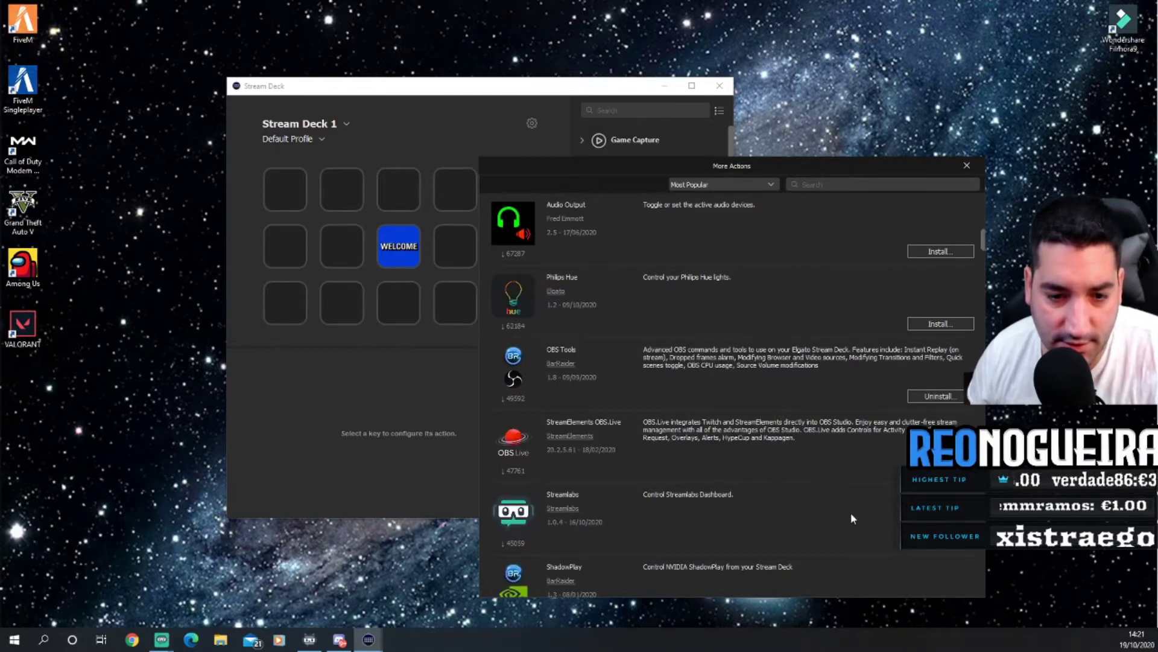
click(940, 540)
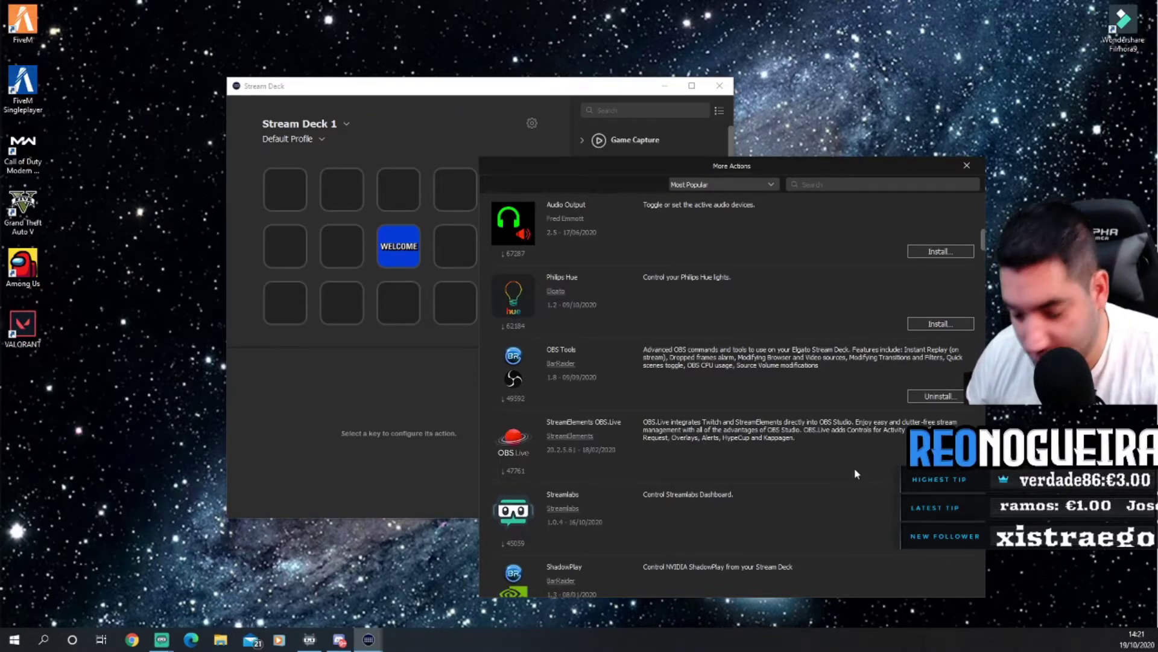
Step: Install the Counter plugin and look through the plugins listed below it
scroll(845, 467, down, 3)
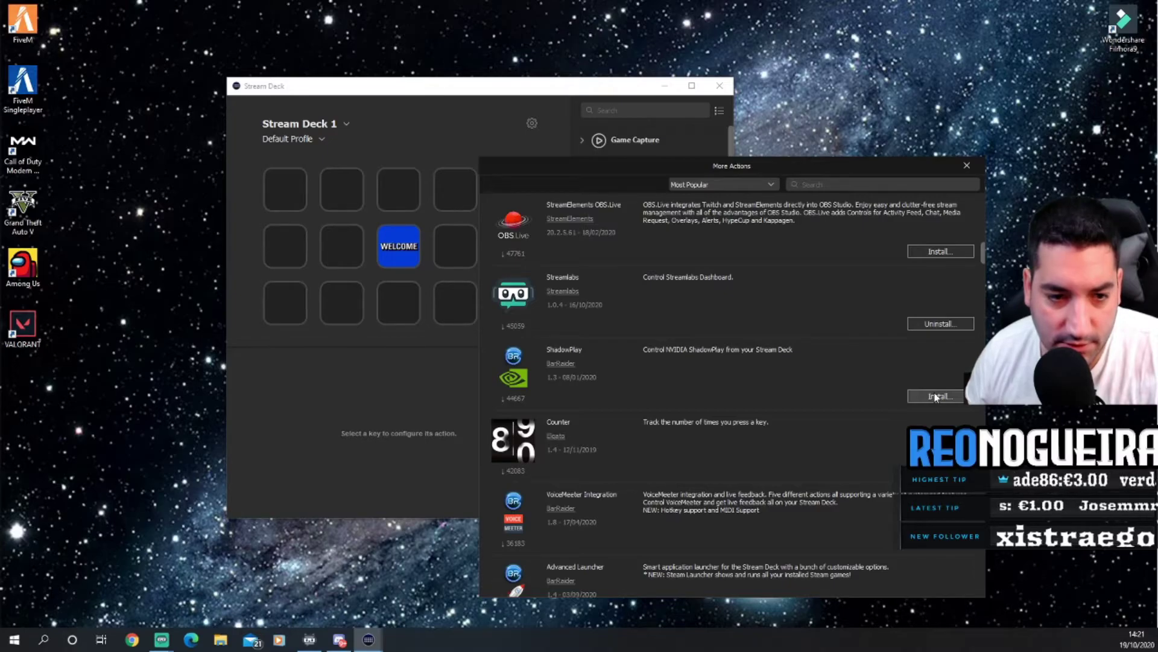
scroll(815, 400, down, 3)
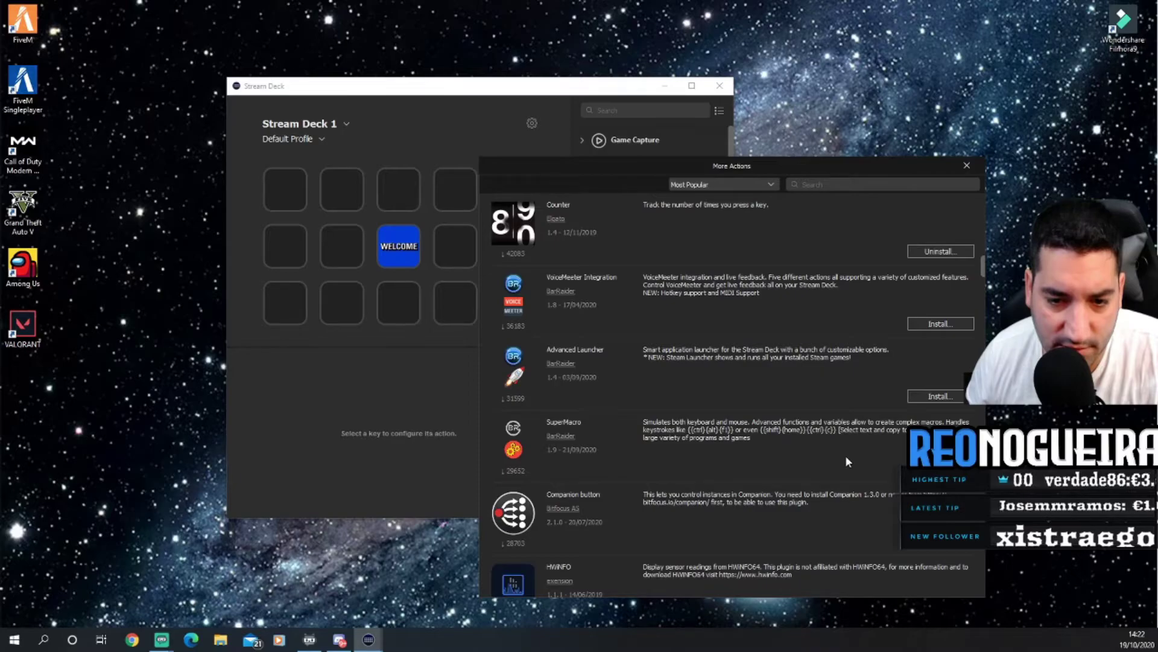
scroll(846, 459, down, 3)
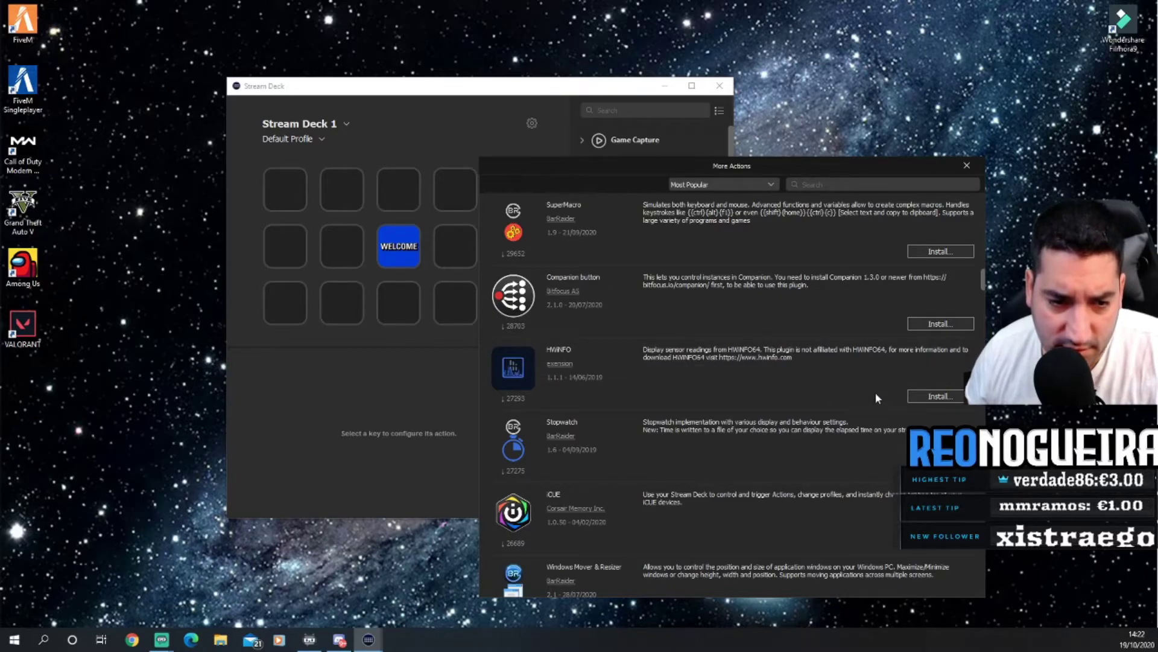
Step: Install the Twitch Tools plugin from the catalogue of additional actions, including its preconfigured profiles
scroll(875, 392, down, 3)
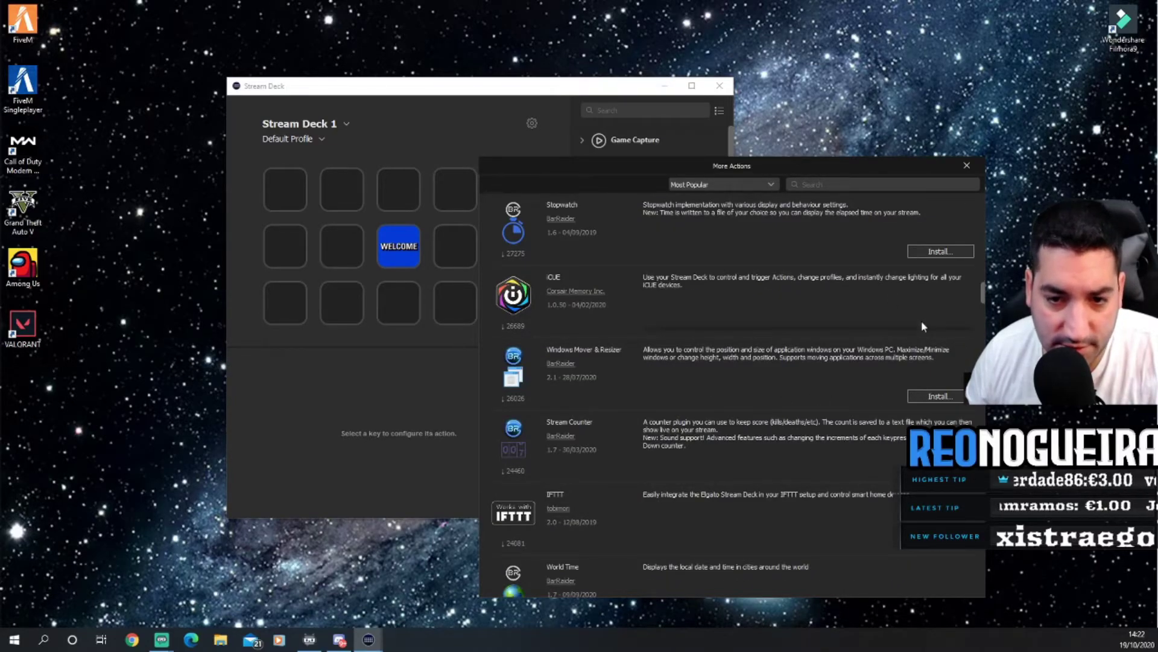
scroll(740, 382, down, 3)
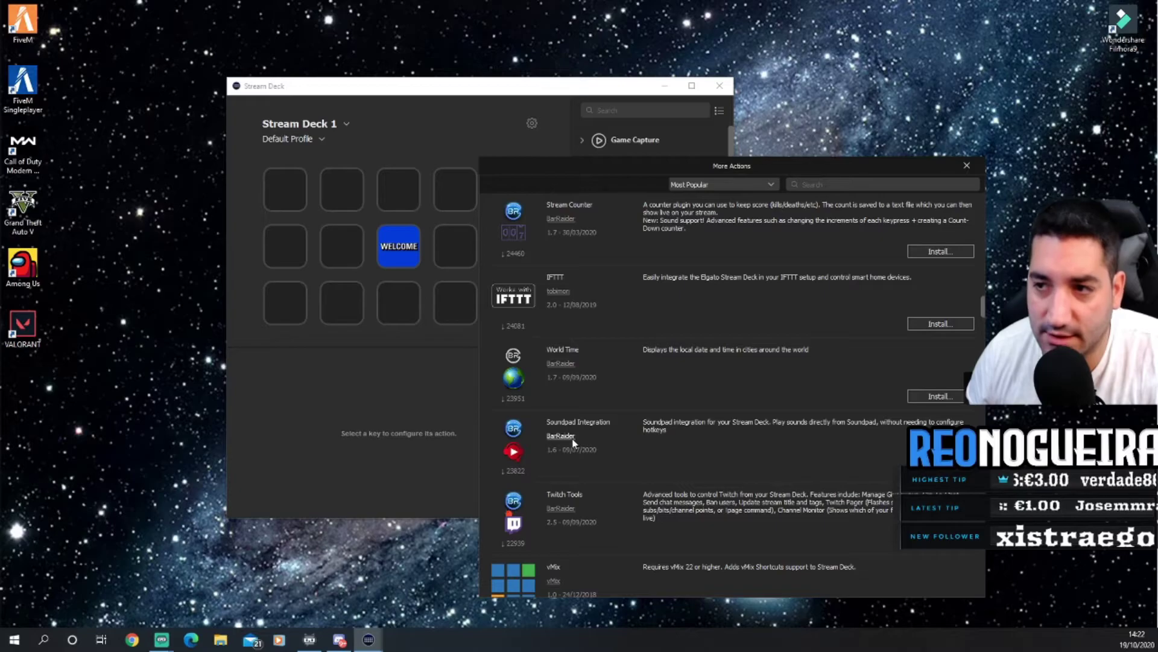
scroll(672, 471, down, 3)
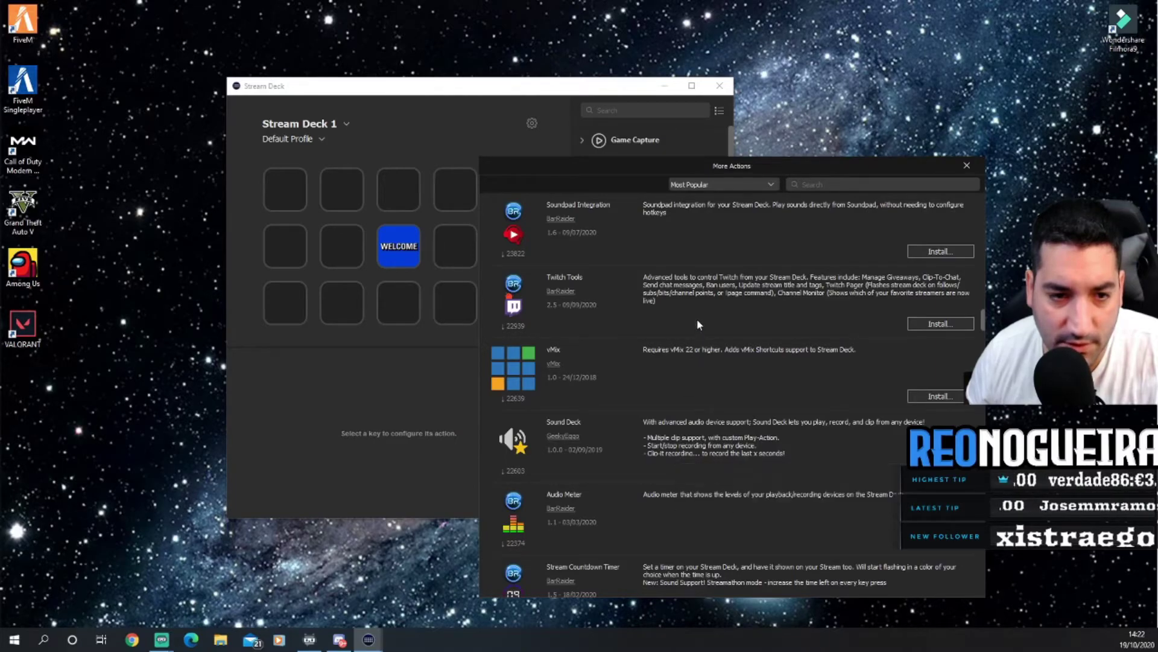
click(940, 324)
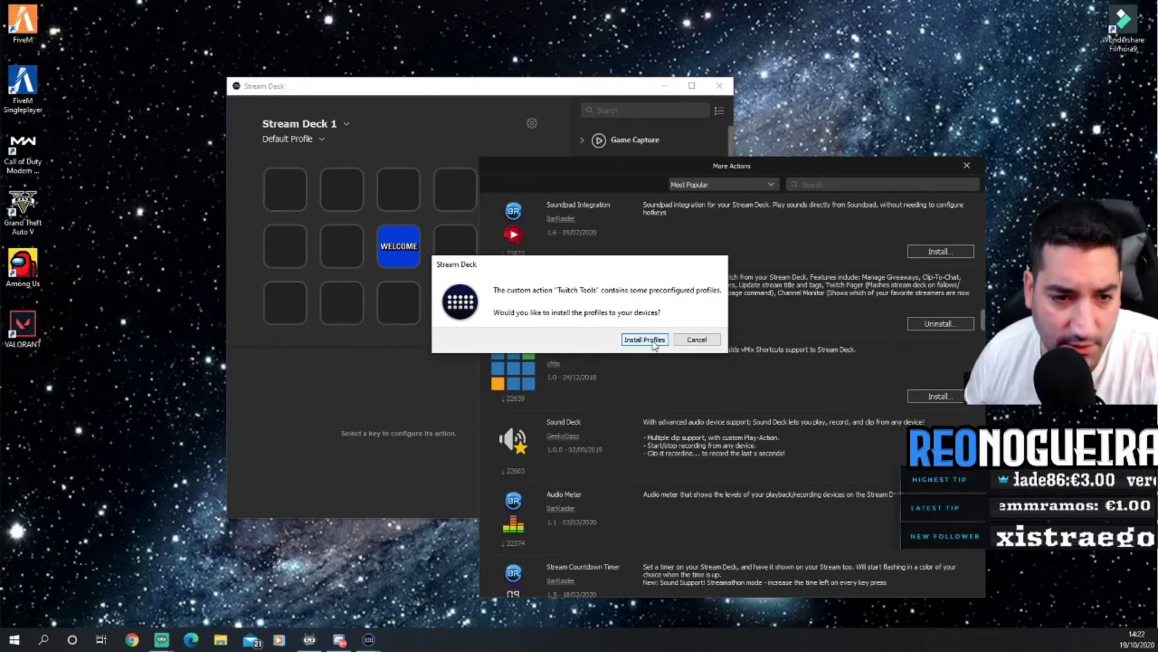
click(644, 340)
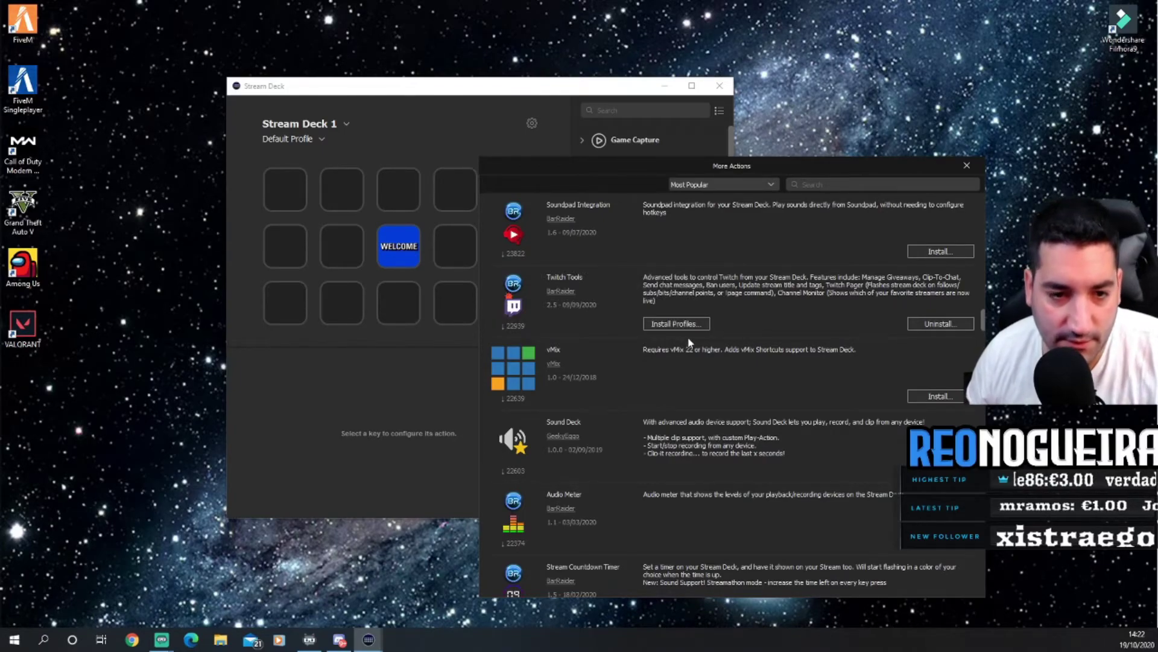
Step: Install the Youtube Ticker plugin from the catalogue of additional actions
scroll(718, 363, down, 3)
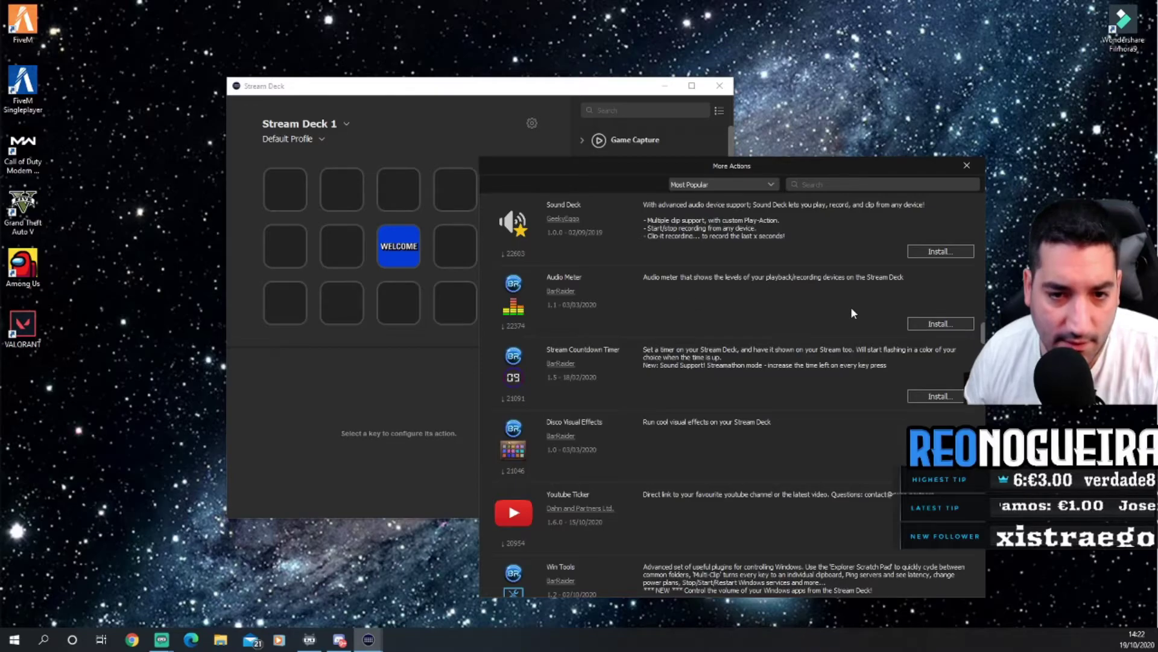
scroll(851, 313, down, 3)
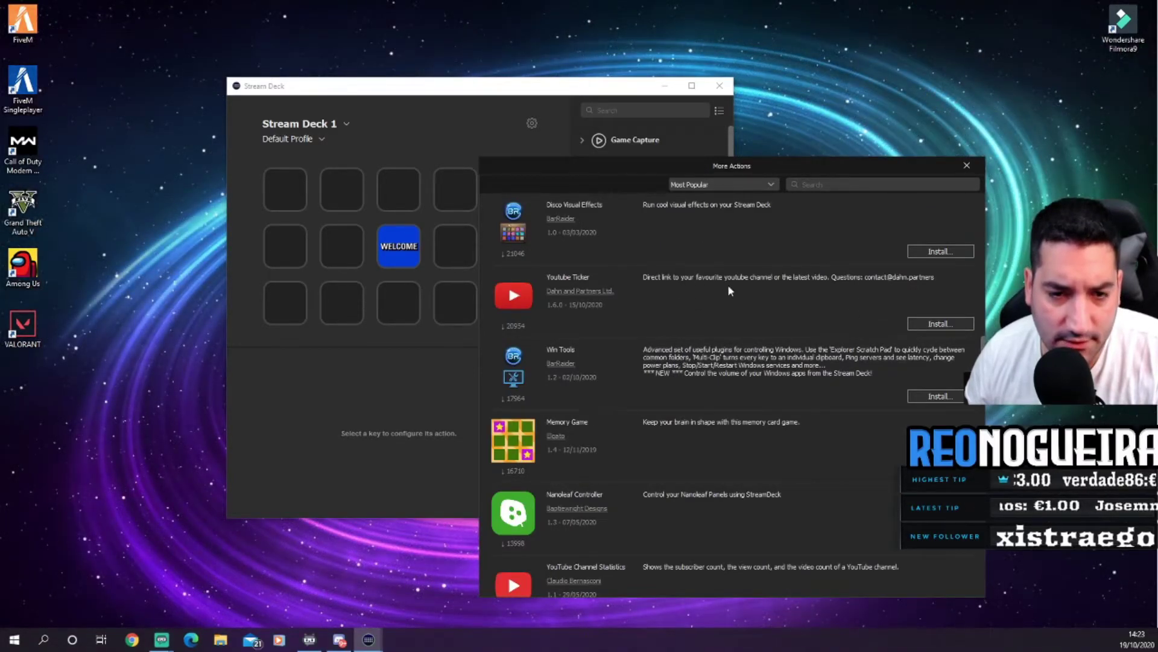
click(940, 321)
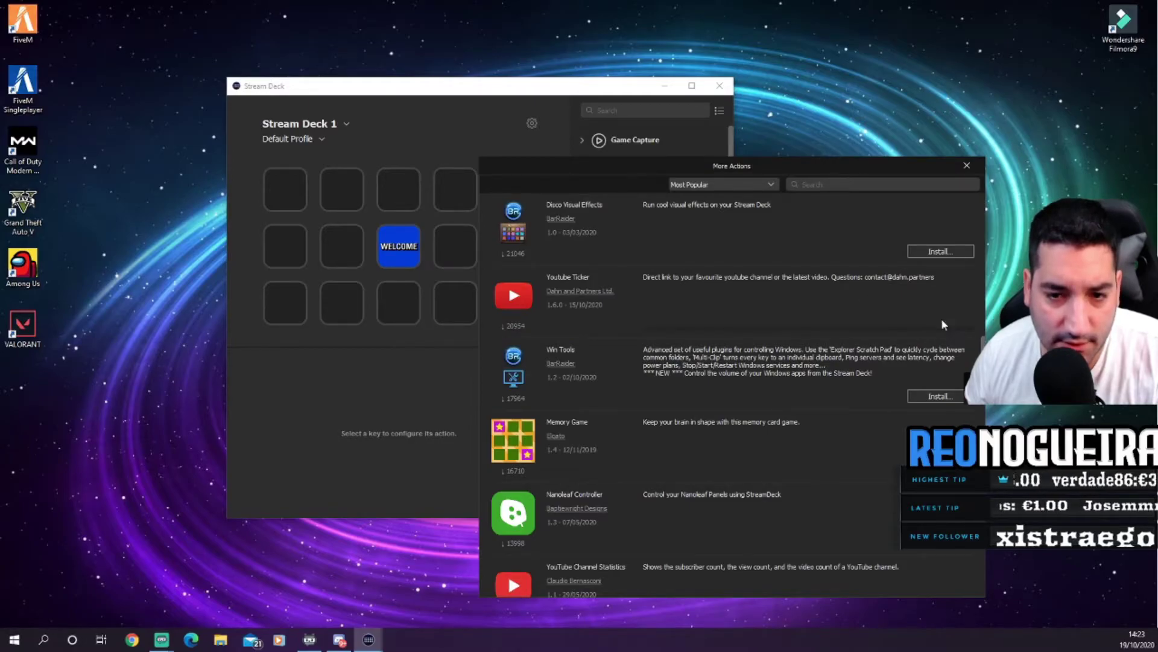
Step: Look through the remaining plugins from Memory Game down to CastHub and close the catalogue of additional actions
scroll(847, 386, down, 3)
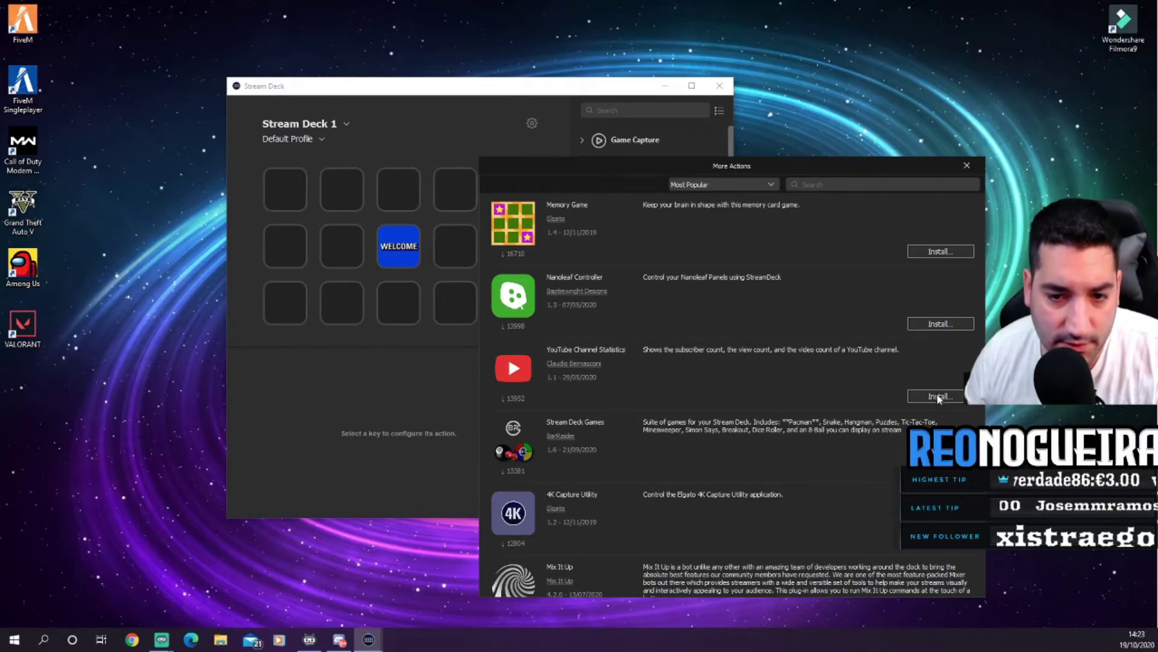
scroll(939, 398, down, 3)
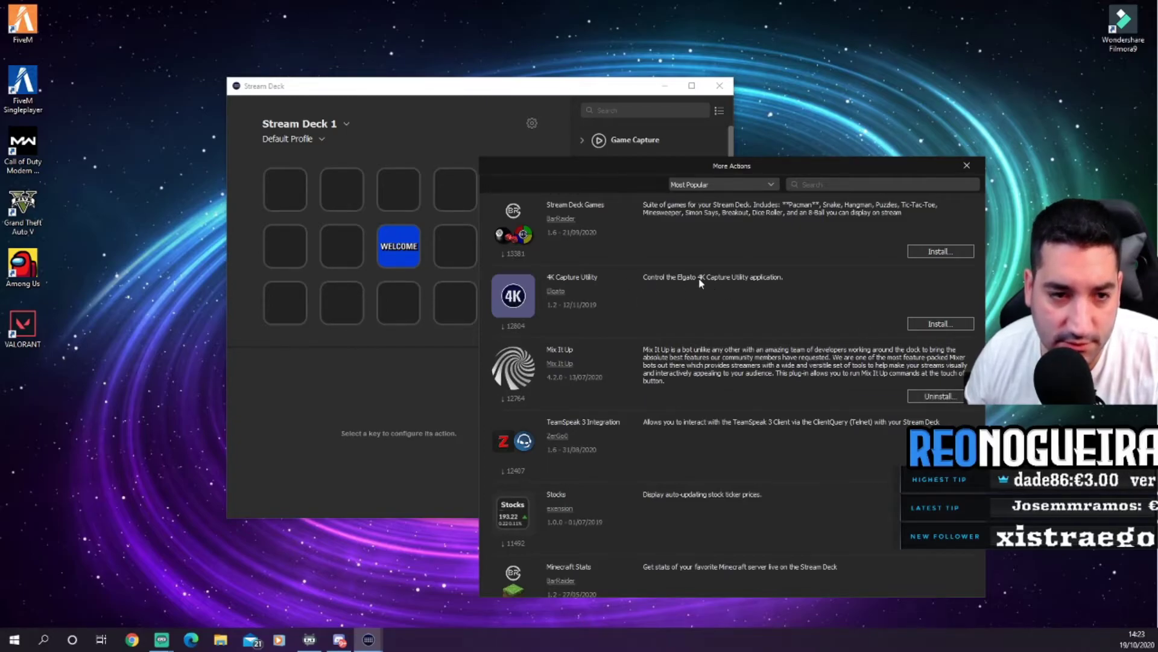
scroll(724, 305, down, 3)
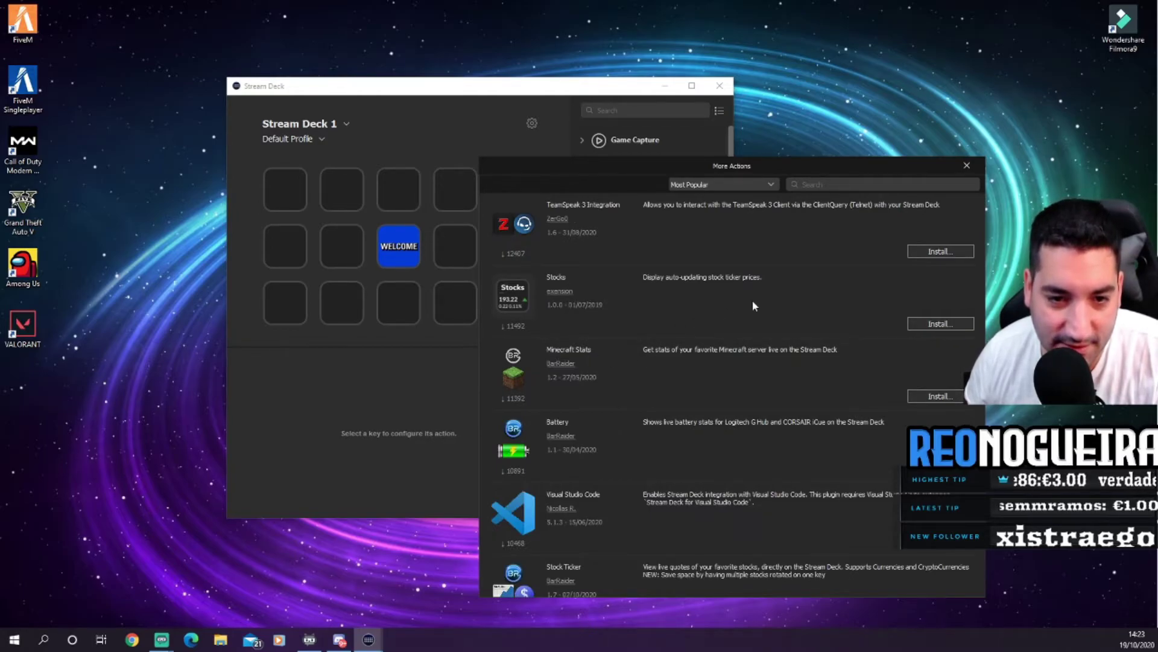
scroll(756, 303, down, 3)
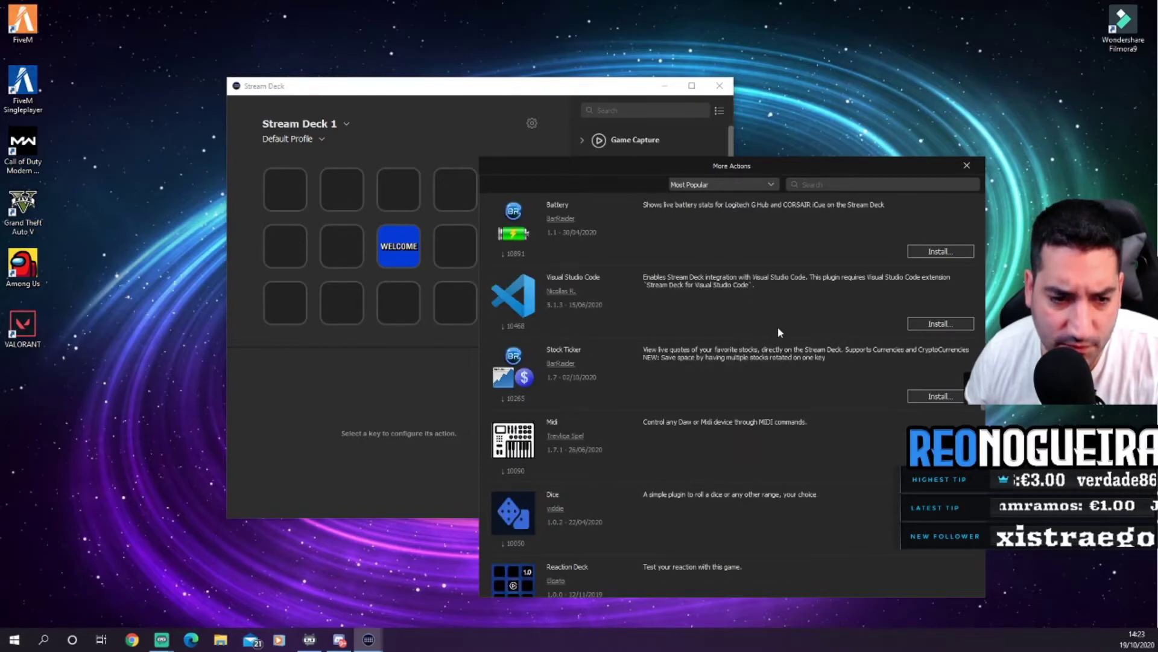
scroll(778, 332, down, 3)
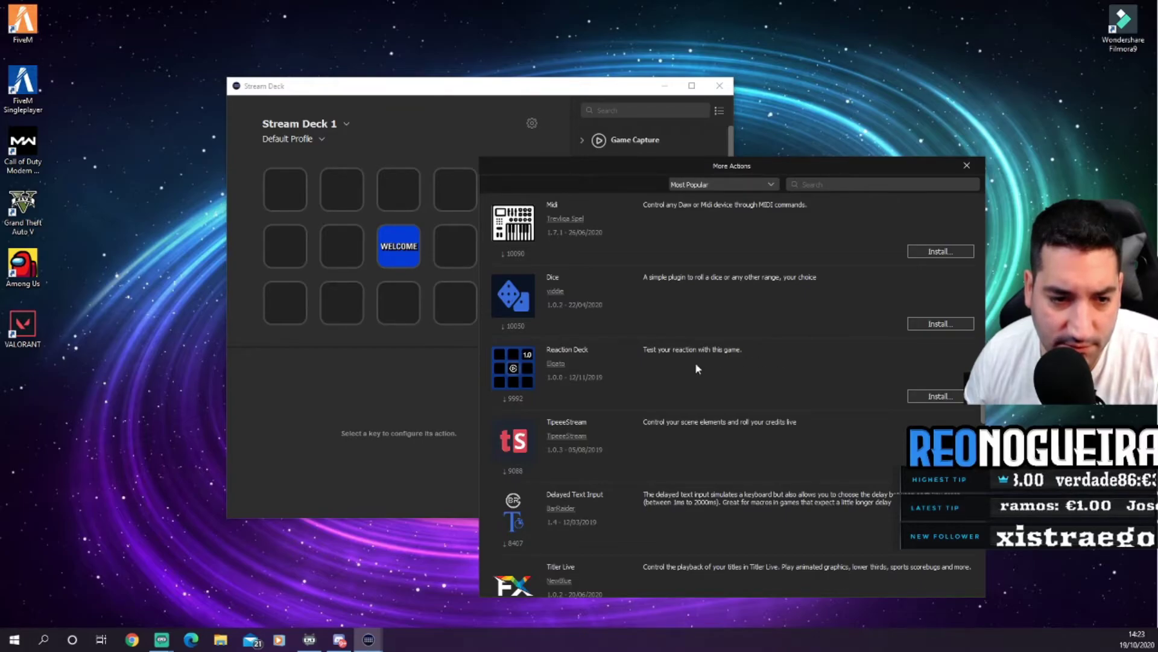
scroll(700, 367, down, 3)
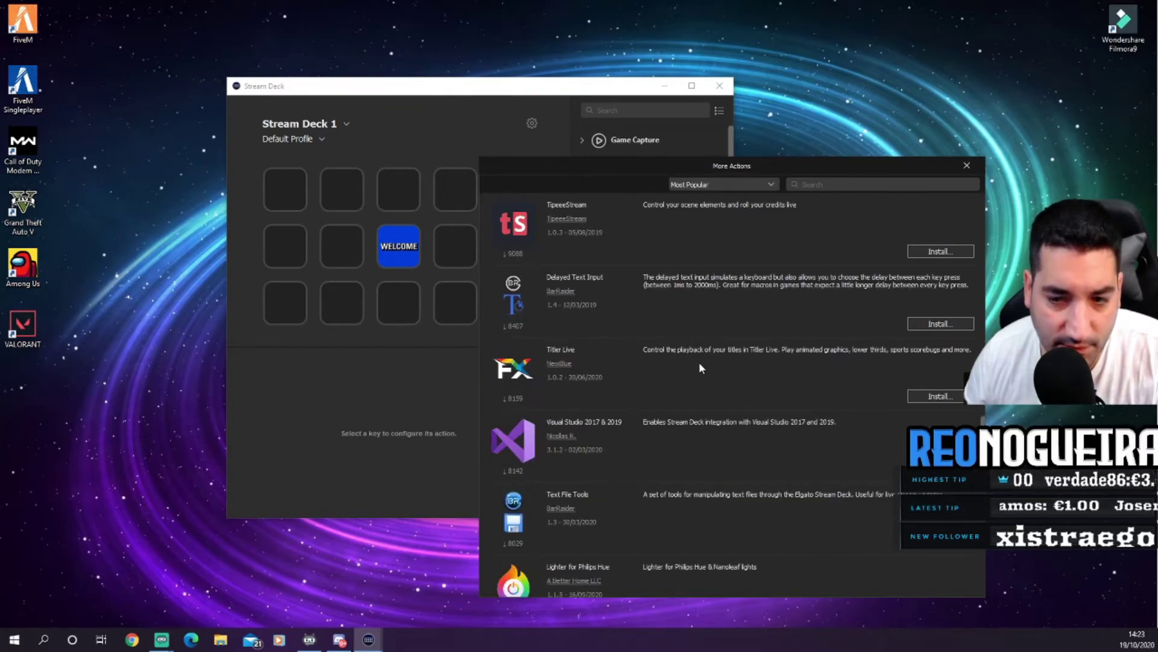
scroll(777, 315, down, 3)
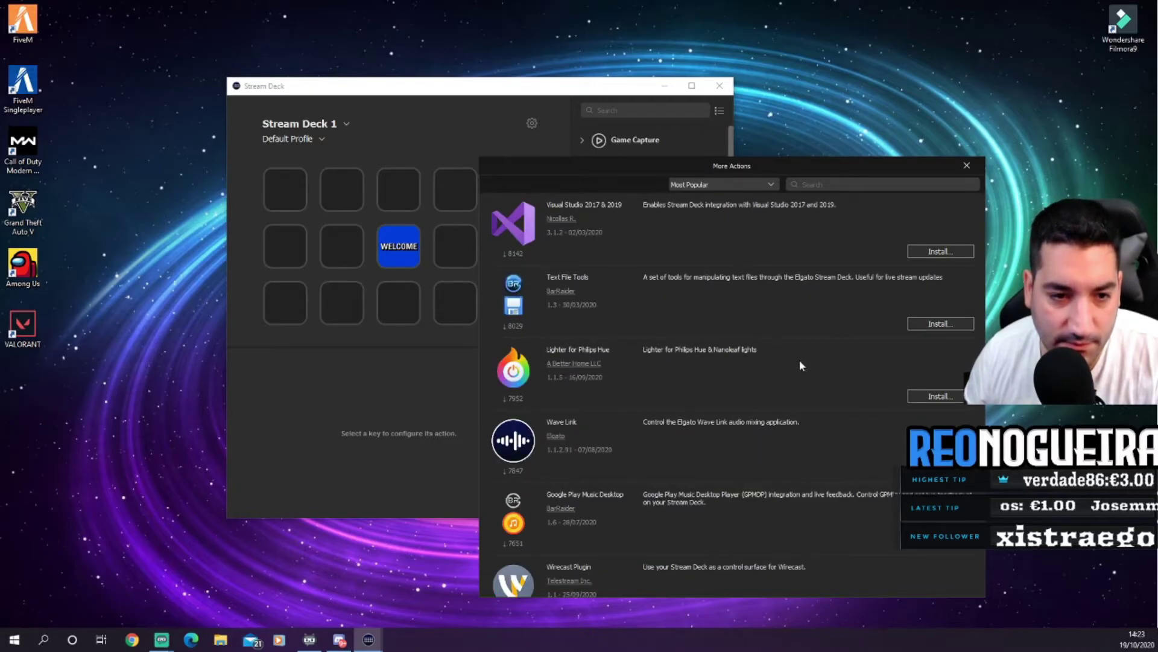
scroll(799, 360, down, 3)
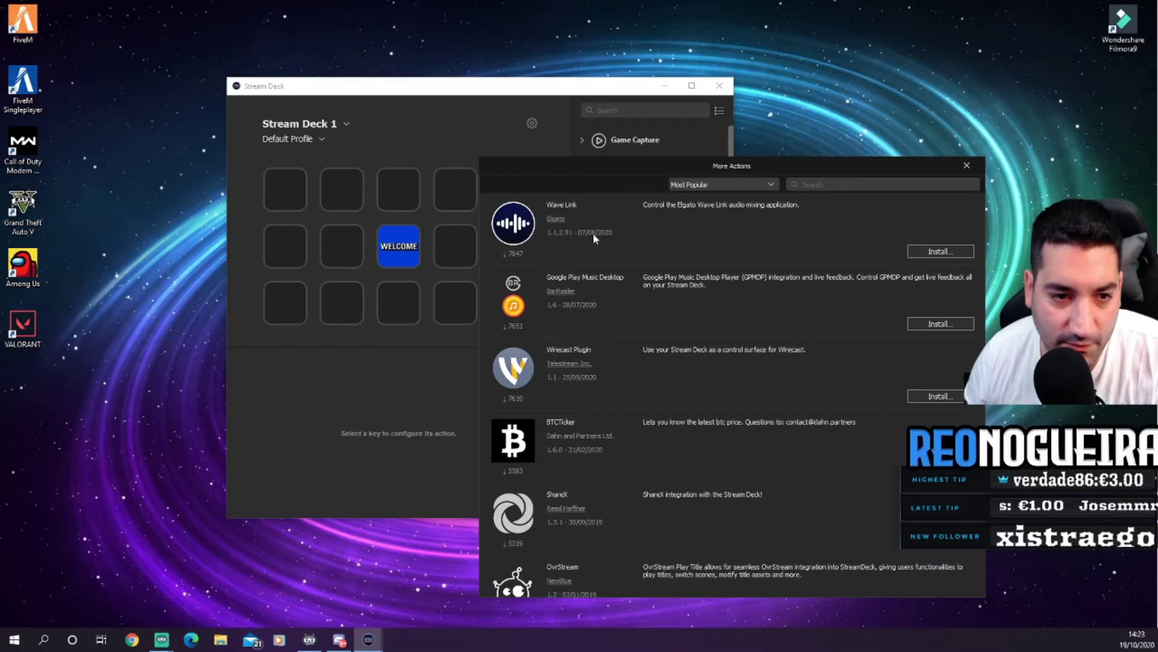
scroll(765, 322, down, 3)
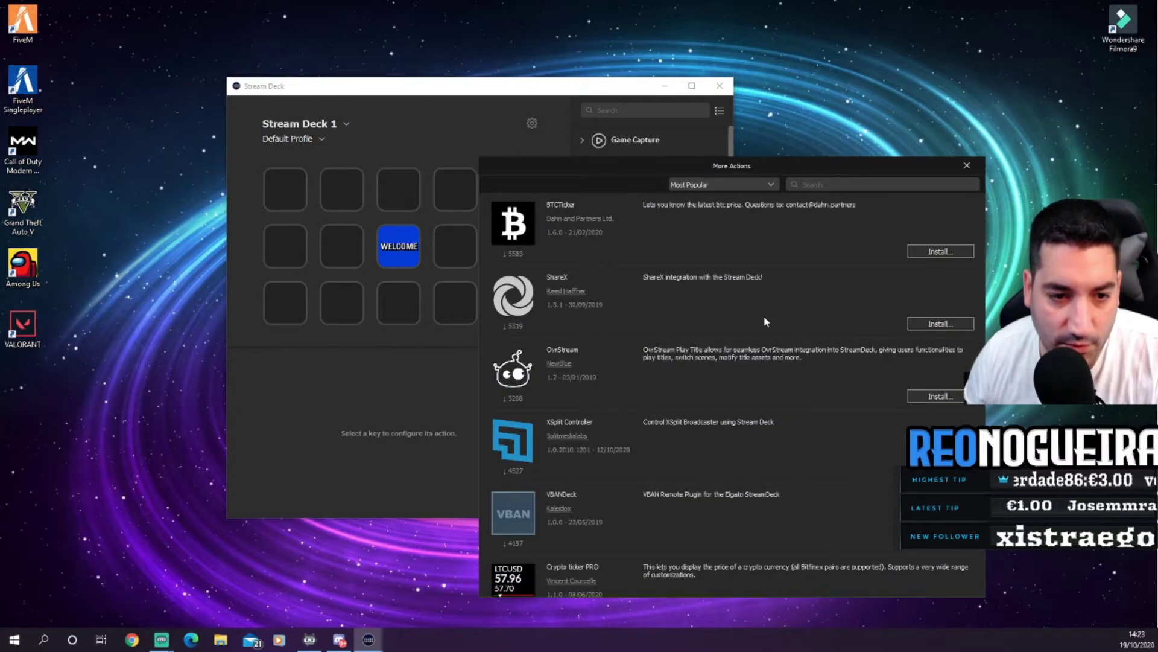
scroll(767, 322, down, 3)
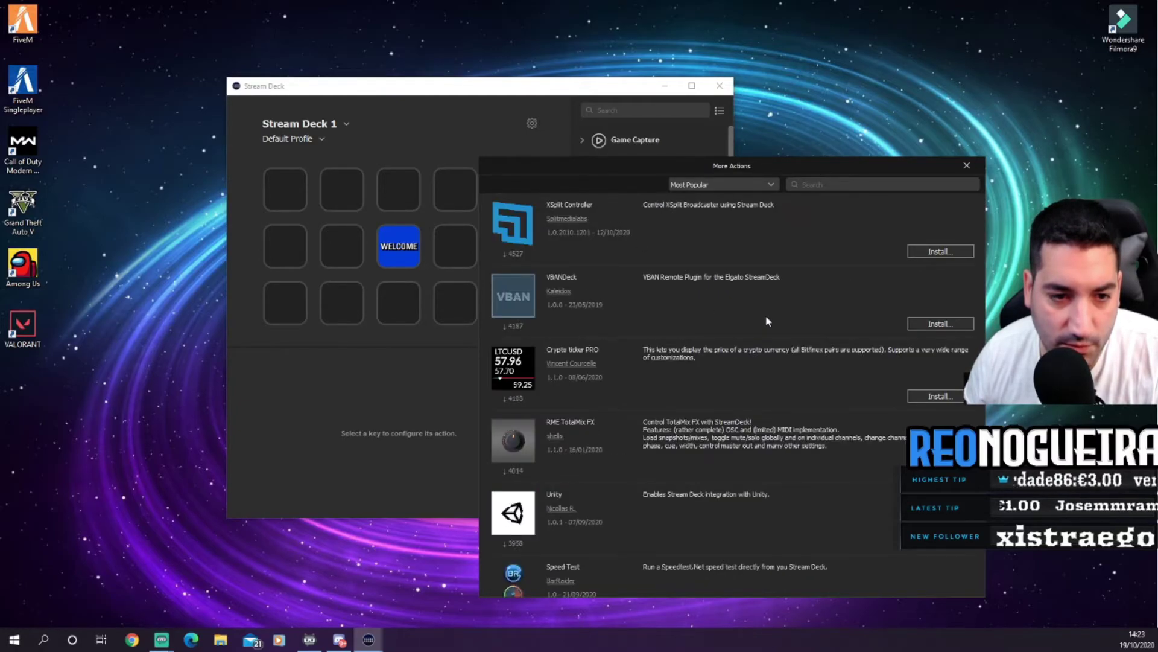
scroll(767, 321, up, 3)
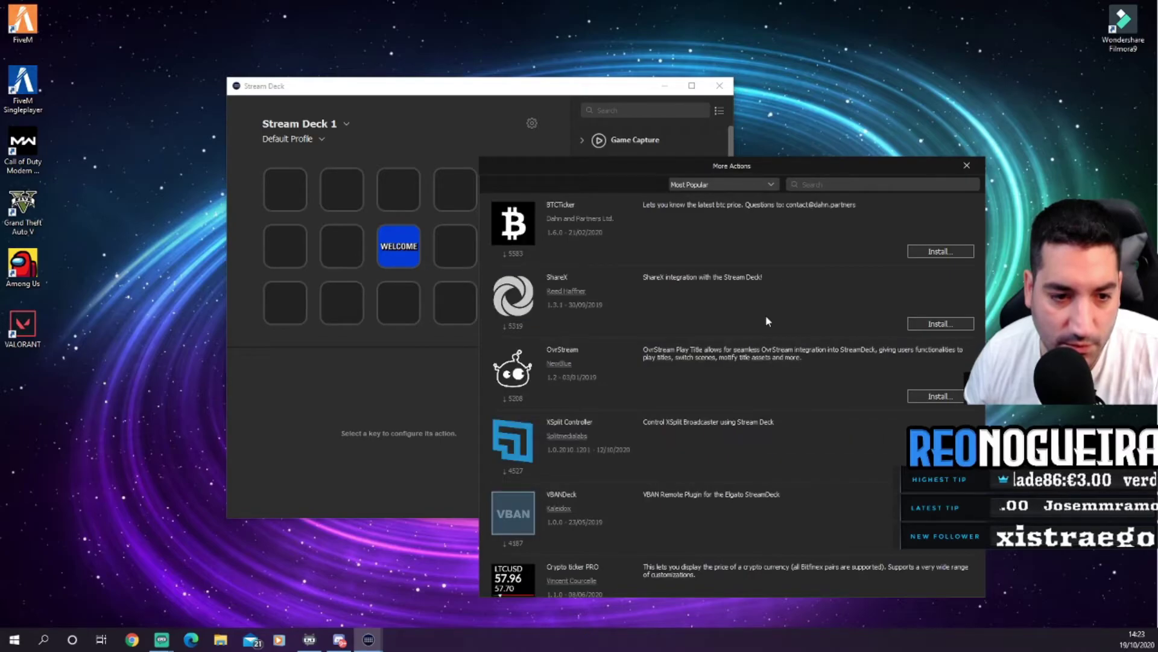
scroll(767, 321, down, 3)
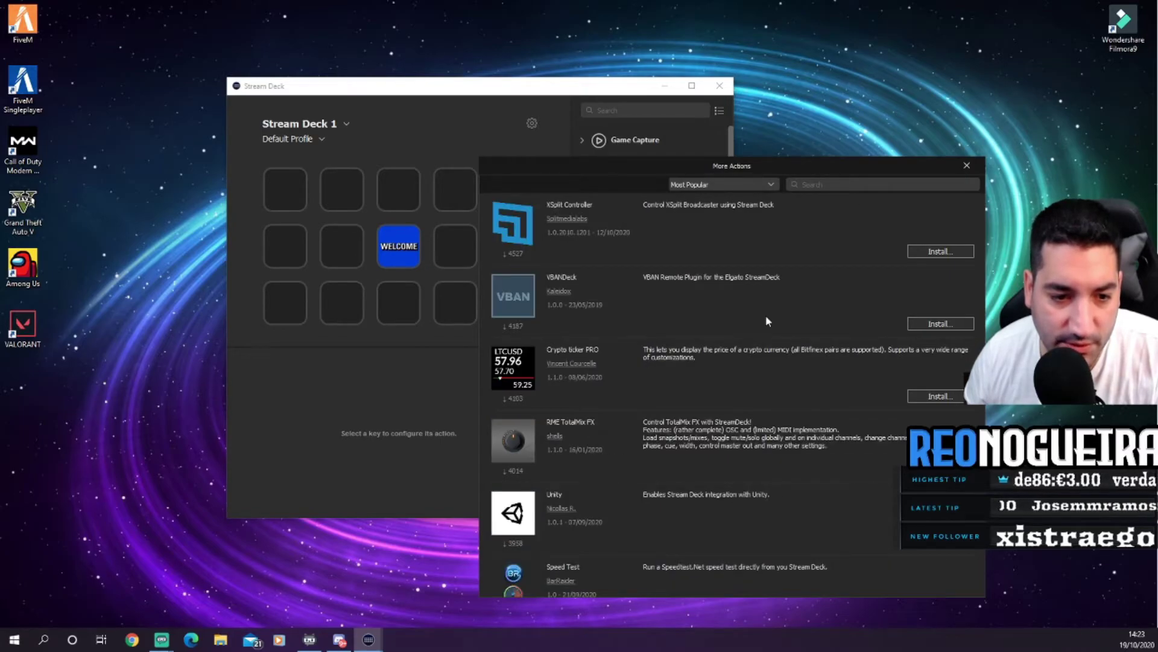
scroll(767, 321, down, 6)
scroll(766, 315, down, 3)
scroll(766, 314, up, 3)
scroll(618, 352, down, 3)
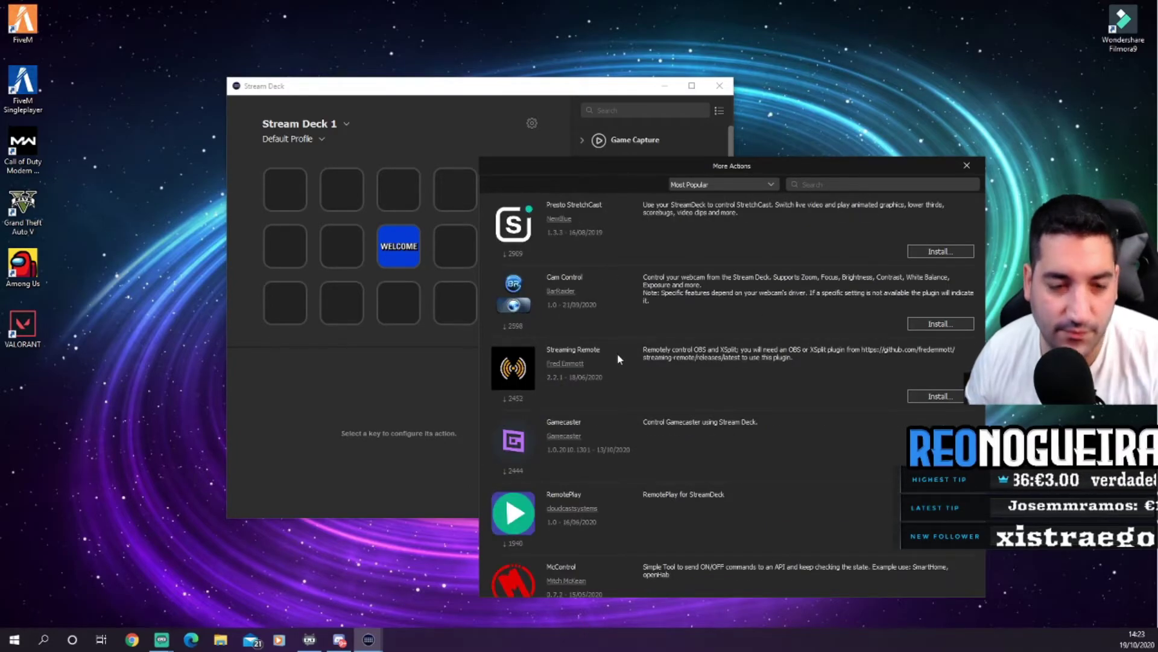
scroll(601, 356, down, 3)
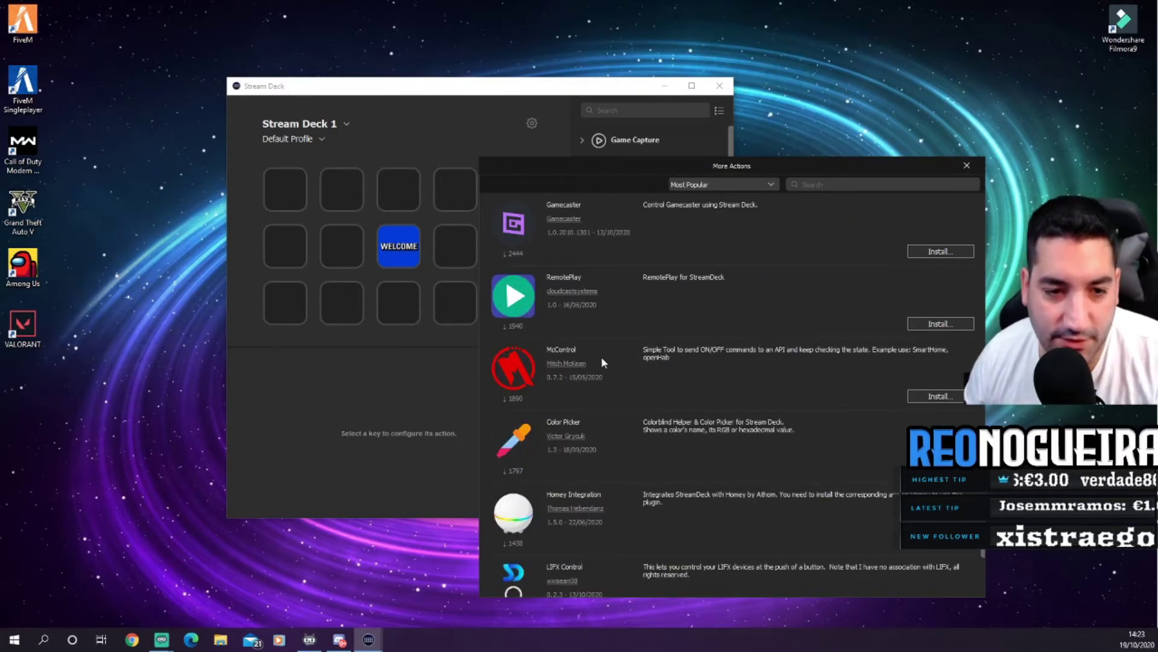
scroll(669, 374, down, 3)
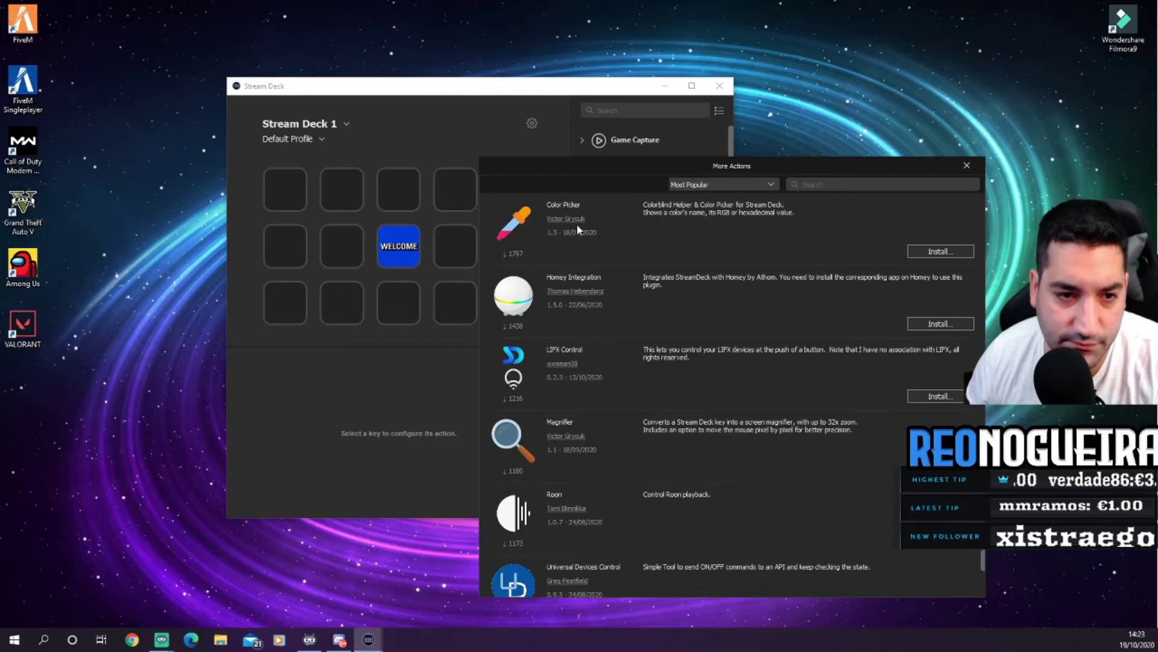
scroll(698, 244, down, 5)
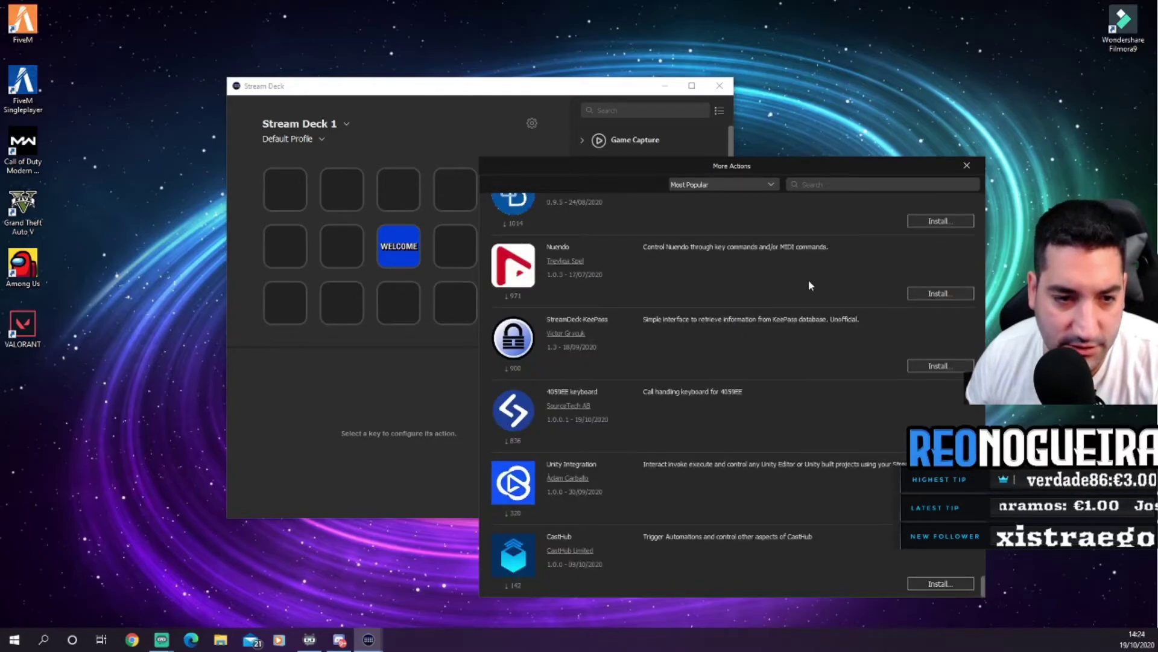
scroll(873, 277, up, 15)
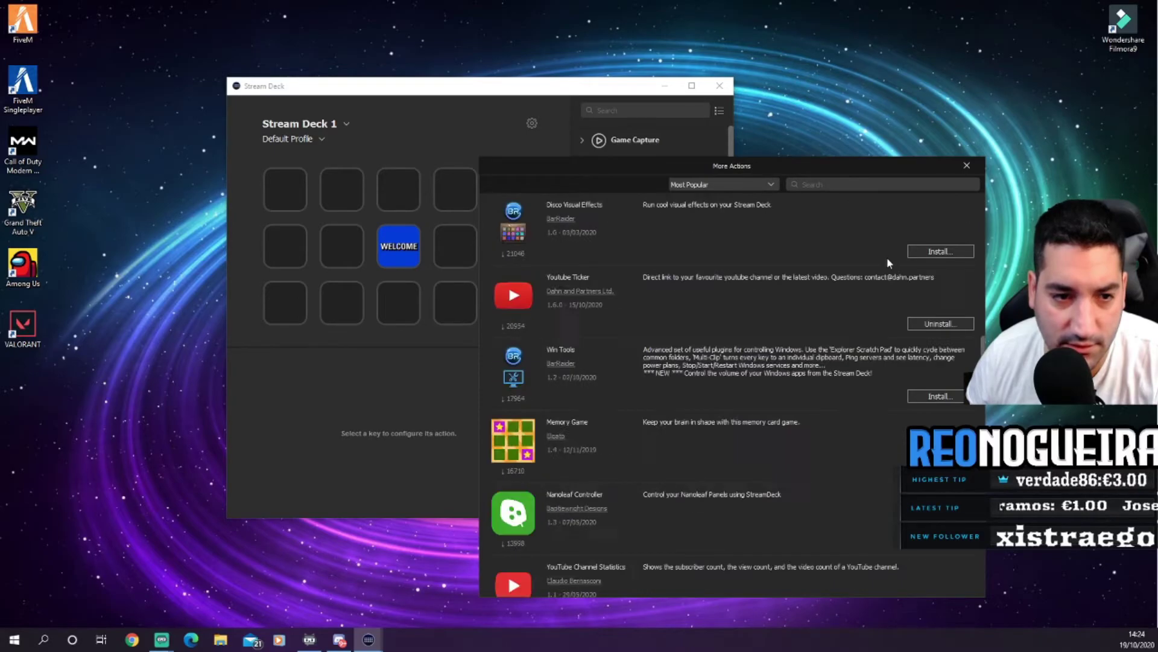
scroll(887, 260, up, 10)
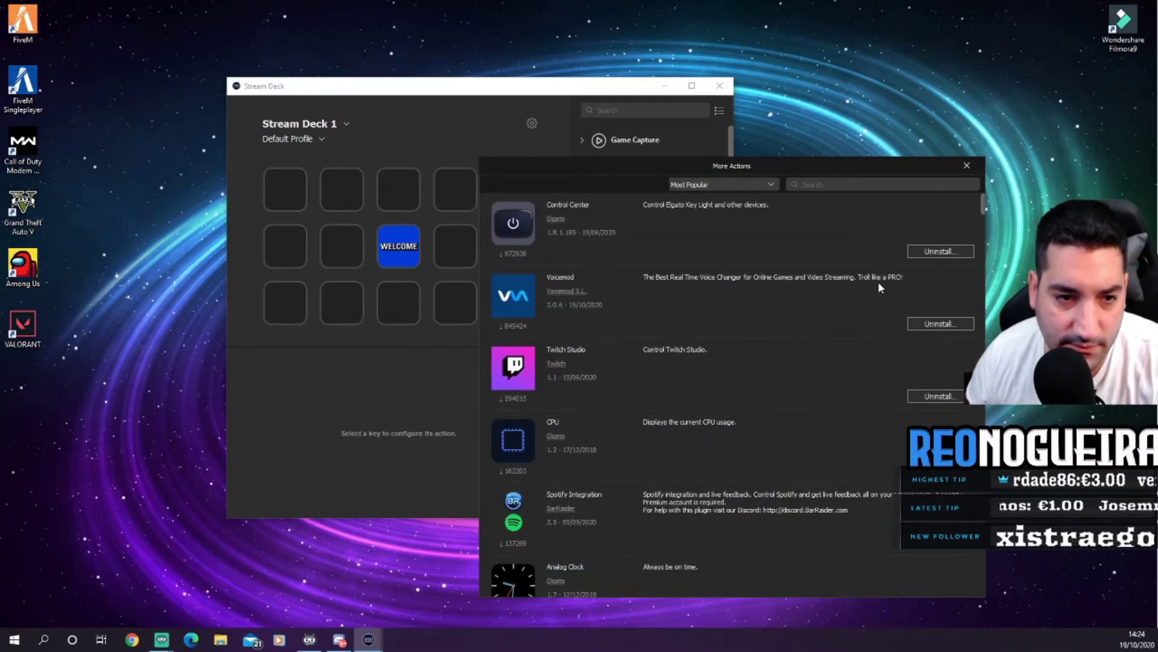
click(966, 165)
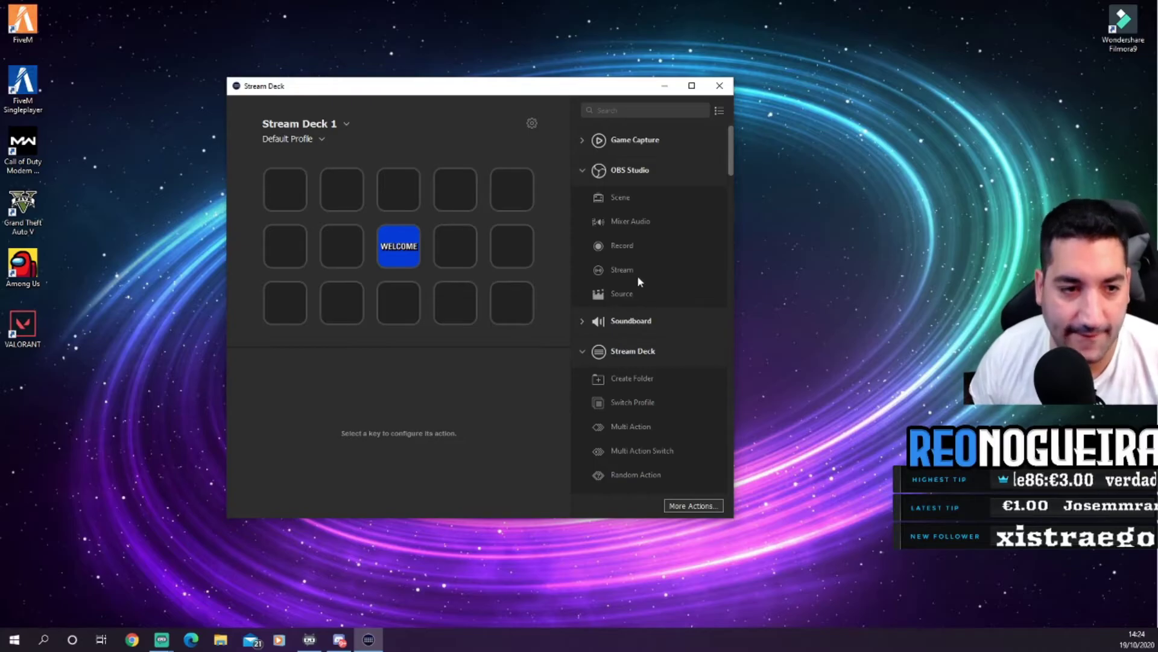
Step: Create a folder on the last key of the third row and title it "Jogos"
click(506, 307)
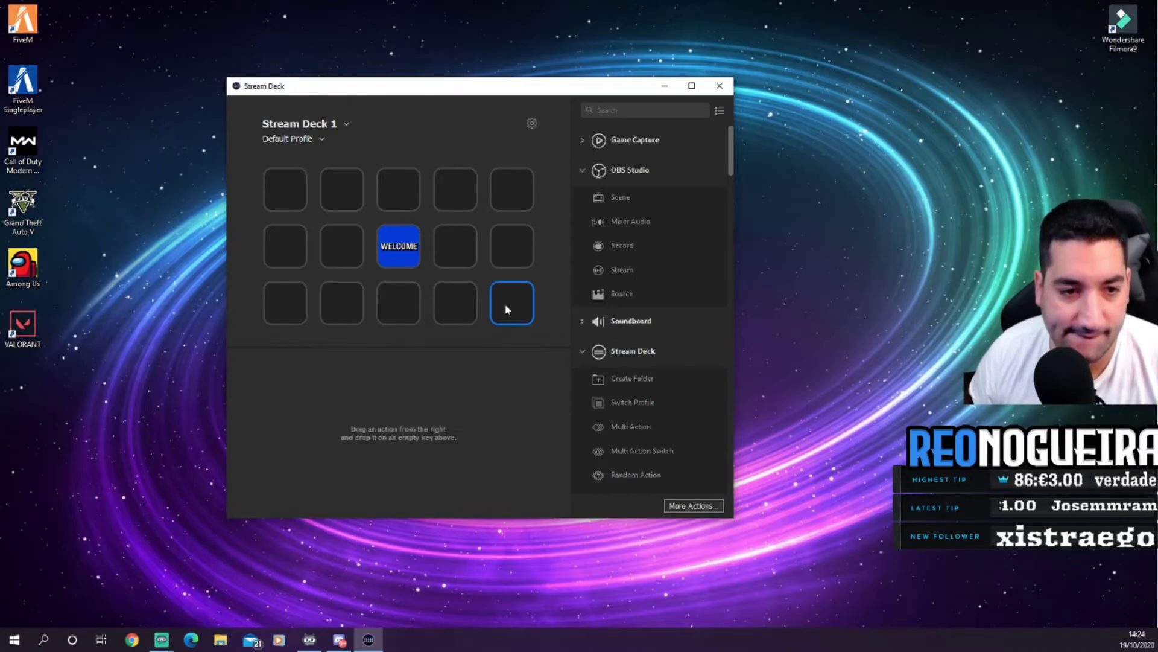
right_click(506, 303)
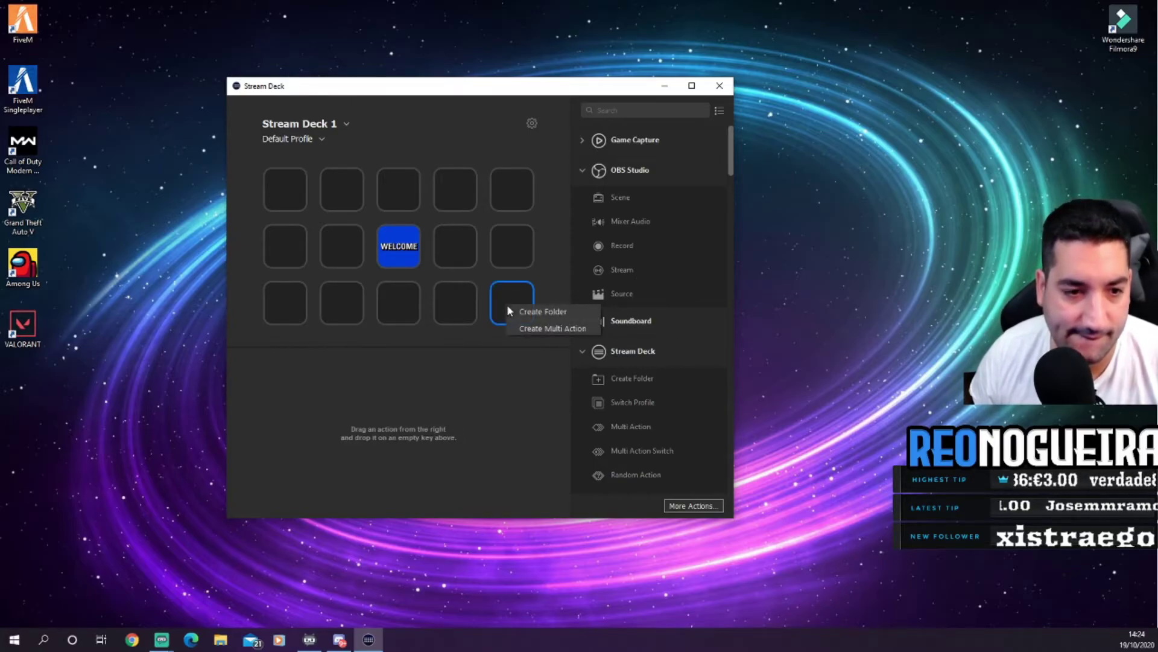
click(540, 309)
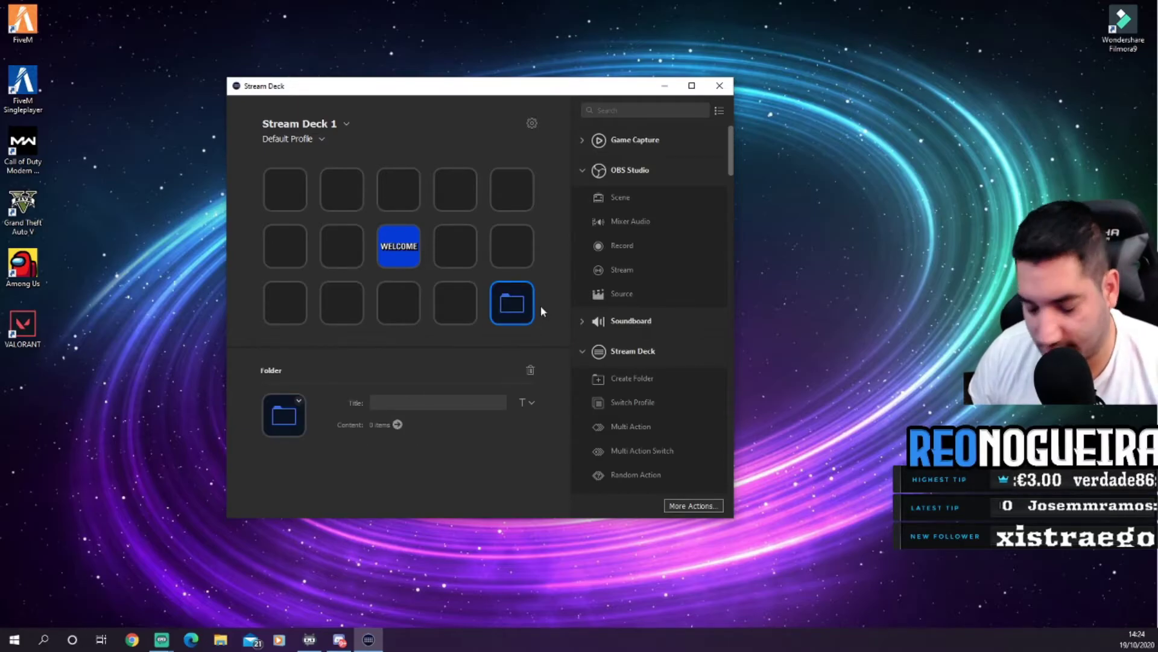
click(415, 404)
text(Jogos)
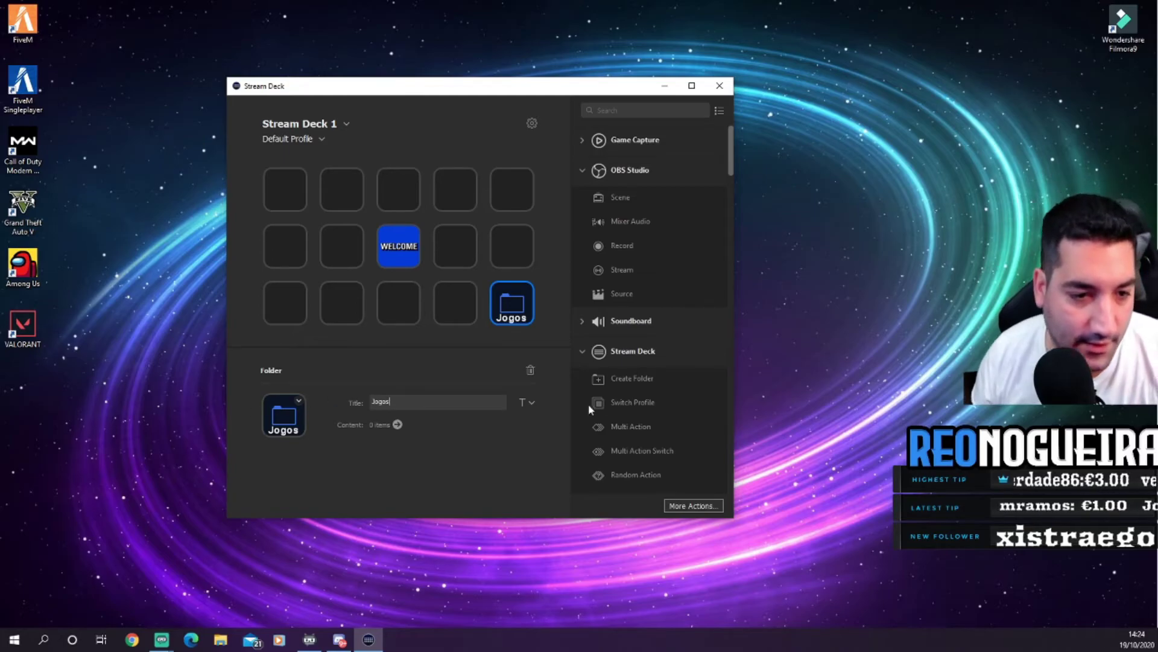
Step: Open the Jogos folder and assign the Call of Duty Modern Warfare desktop shortcut to the second key of its first row
click(397, 425)
click(342, 188)
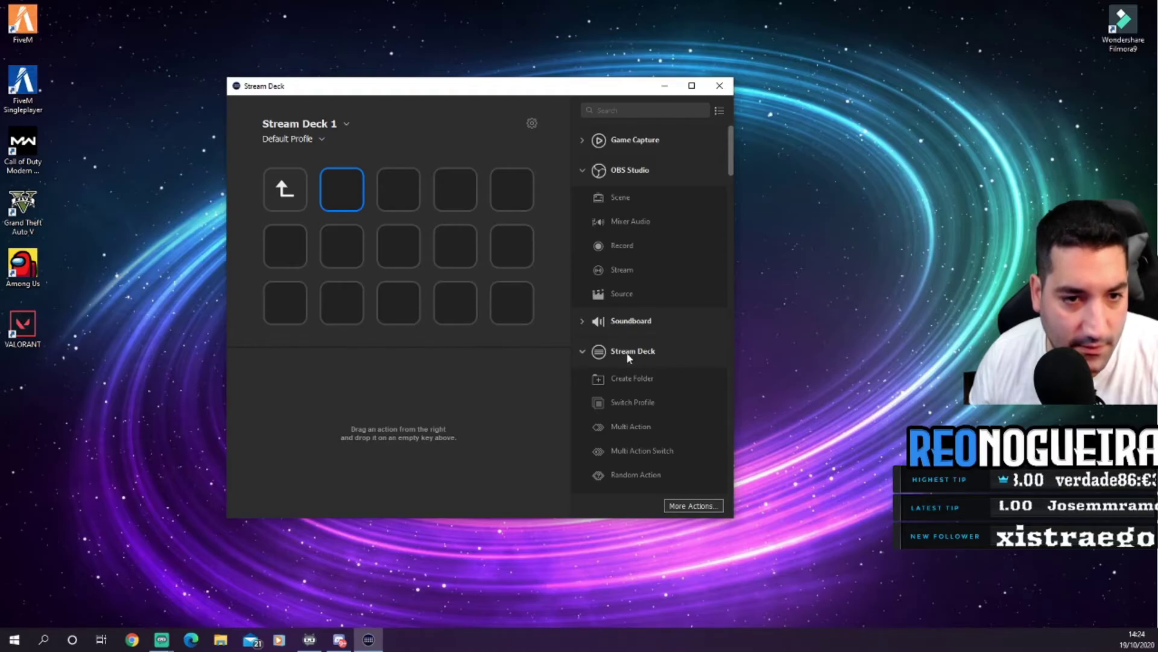
scroll(664, 357, down, 5)
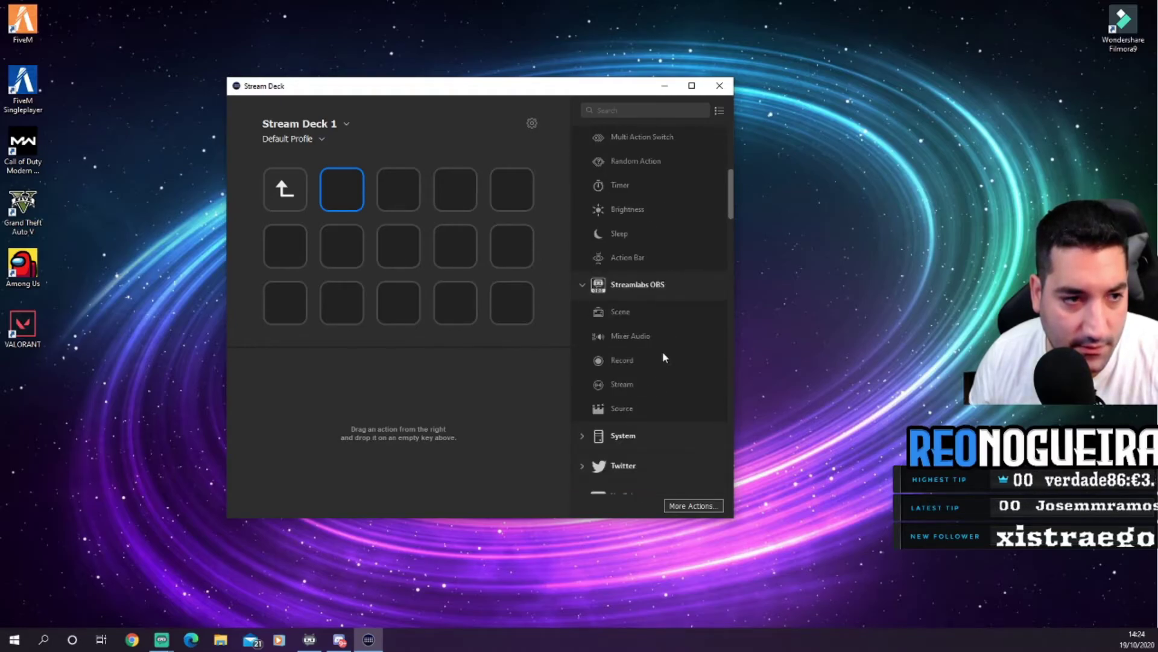
scroll(663, 352, up, 5)
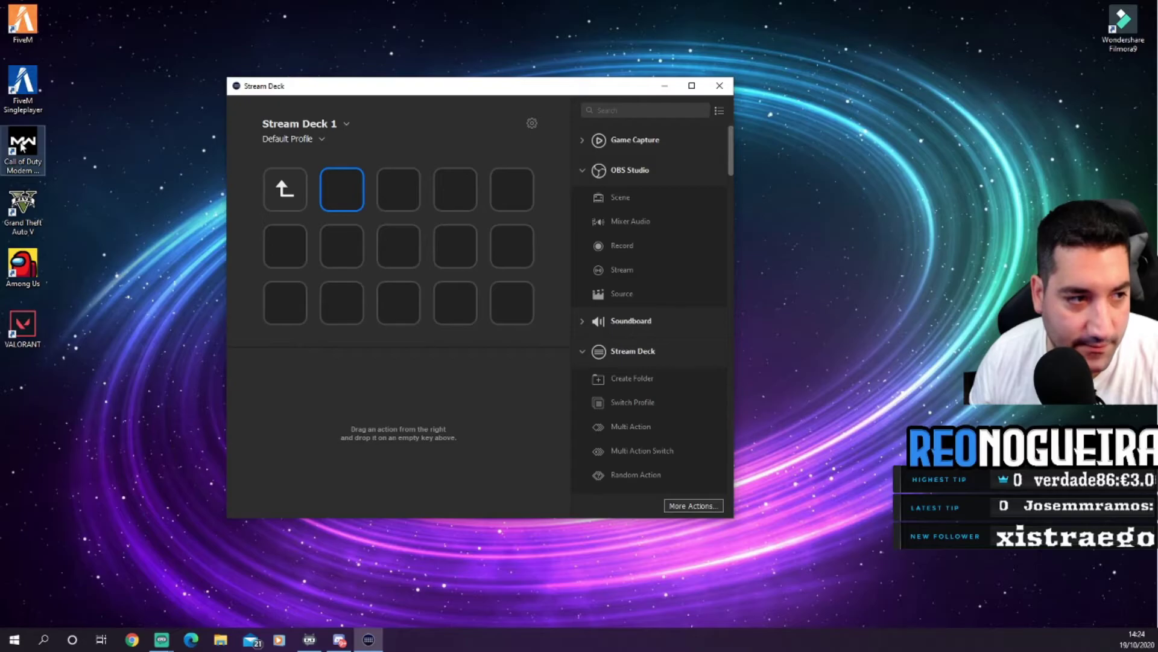
drag(23, 148, 349, 190)
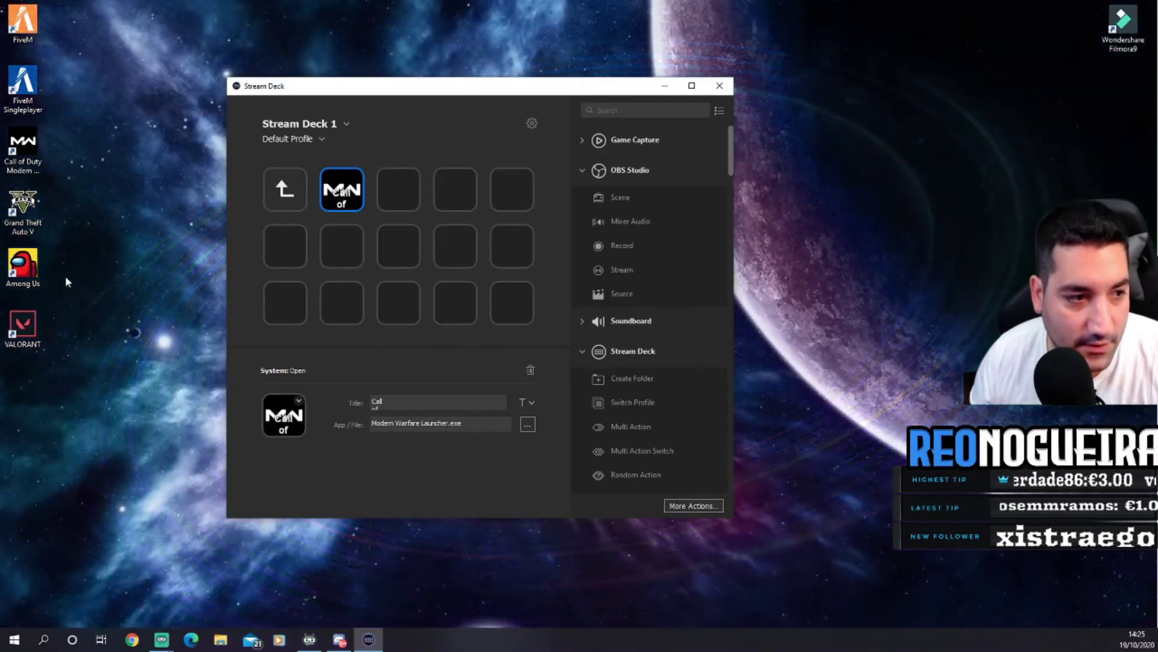
Step: Assign the Among Us and VALORANT desktop shortcuts to the second and first keys of the second row, and FiveM to the first row's third key
drag(27, 271, 342, 246)
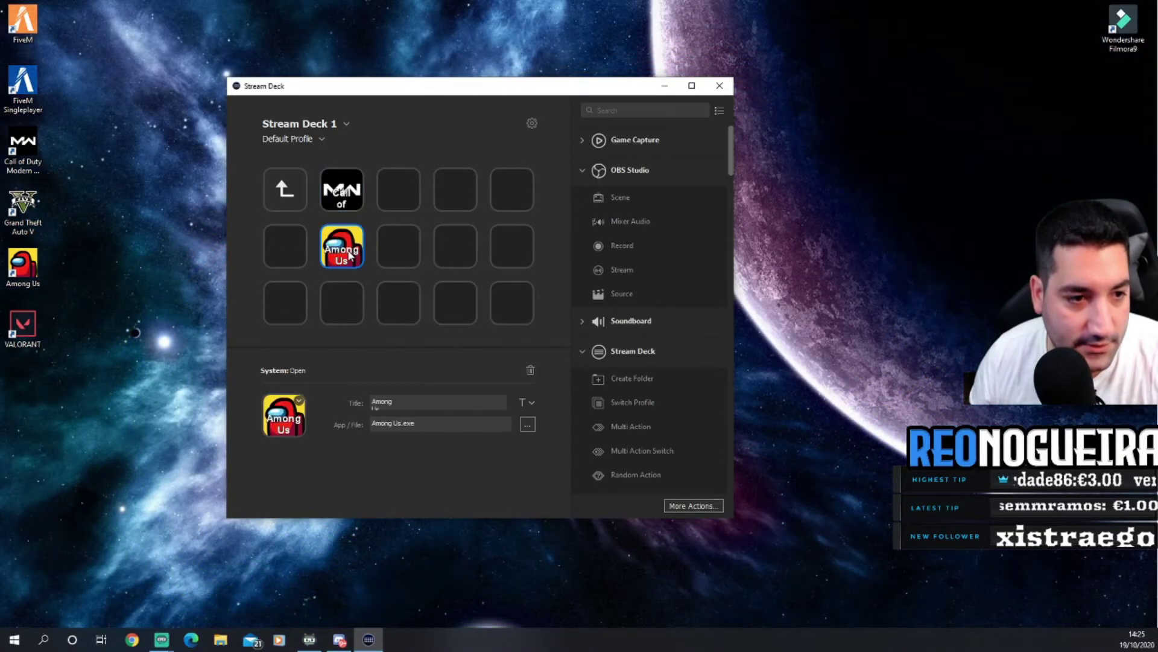
drag(34, 333, 285, 246)
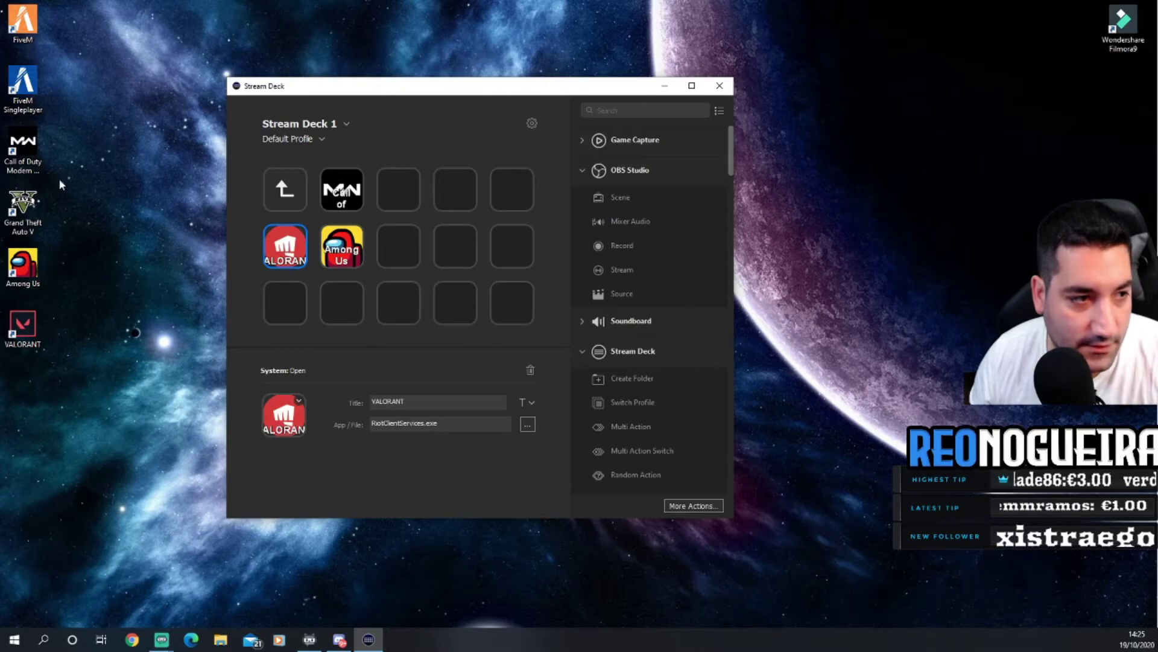
drag(24, 27, 386, 188)
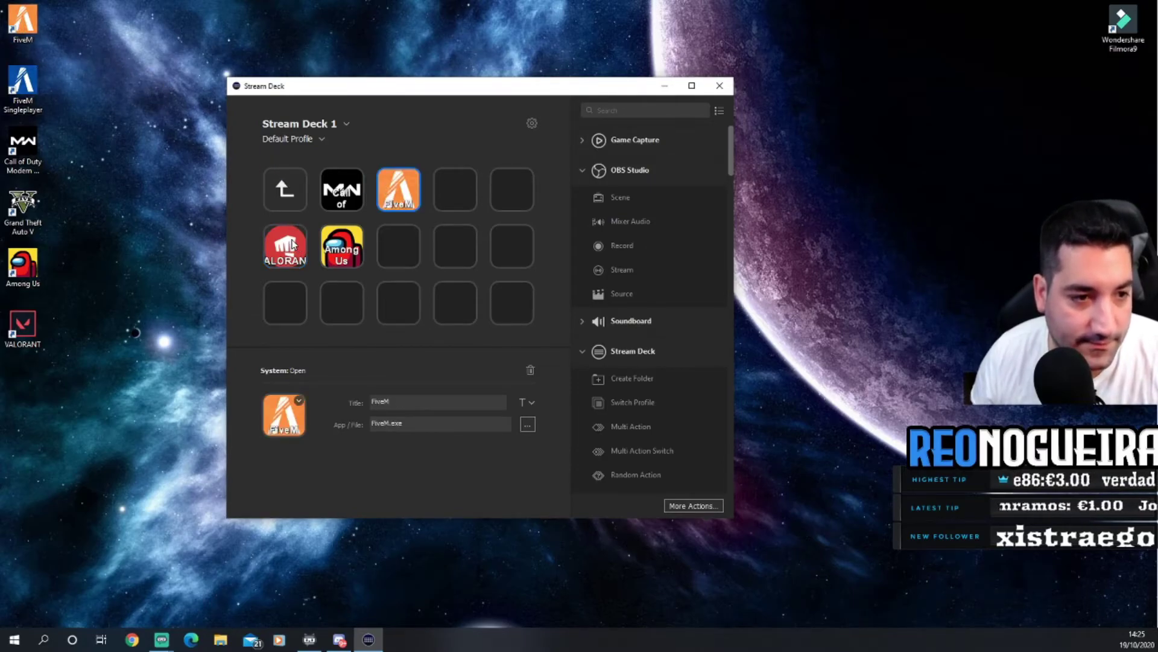
Step: Move the VALORANT and Among Us keys to the fourth and fifth positions of the first row and leave the Jogos folder
drag(292, 244, 455, 189)
drag(341, 246, 524, 203)
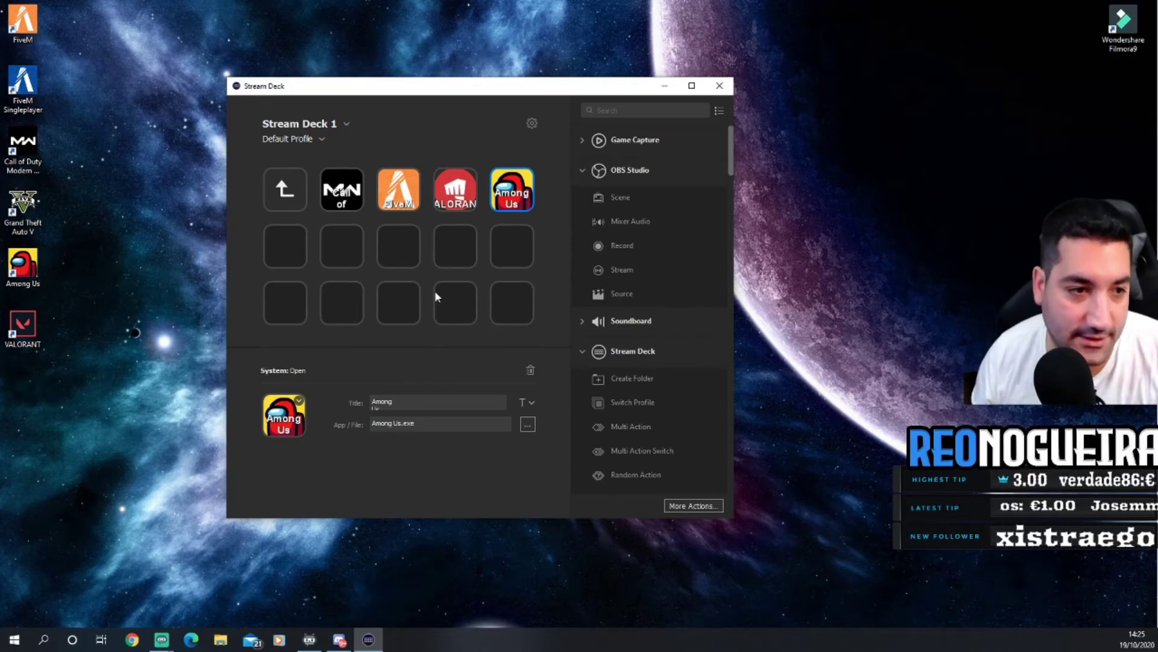
click(299, 194)
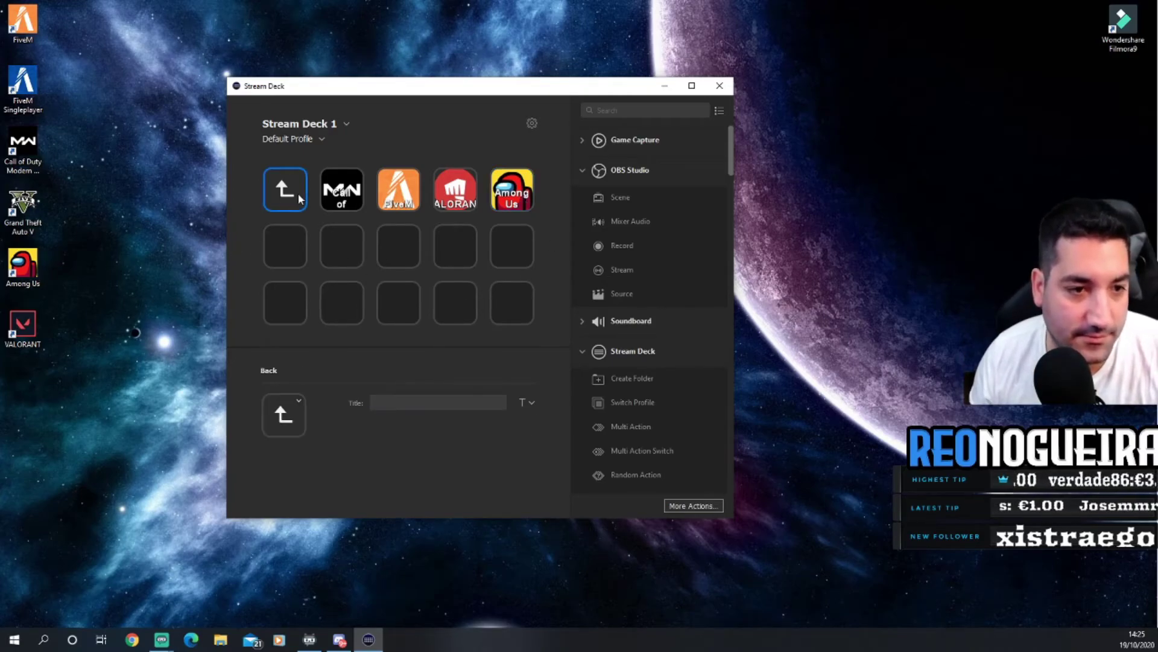
double_click(298, 193)
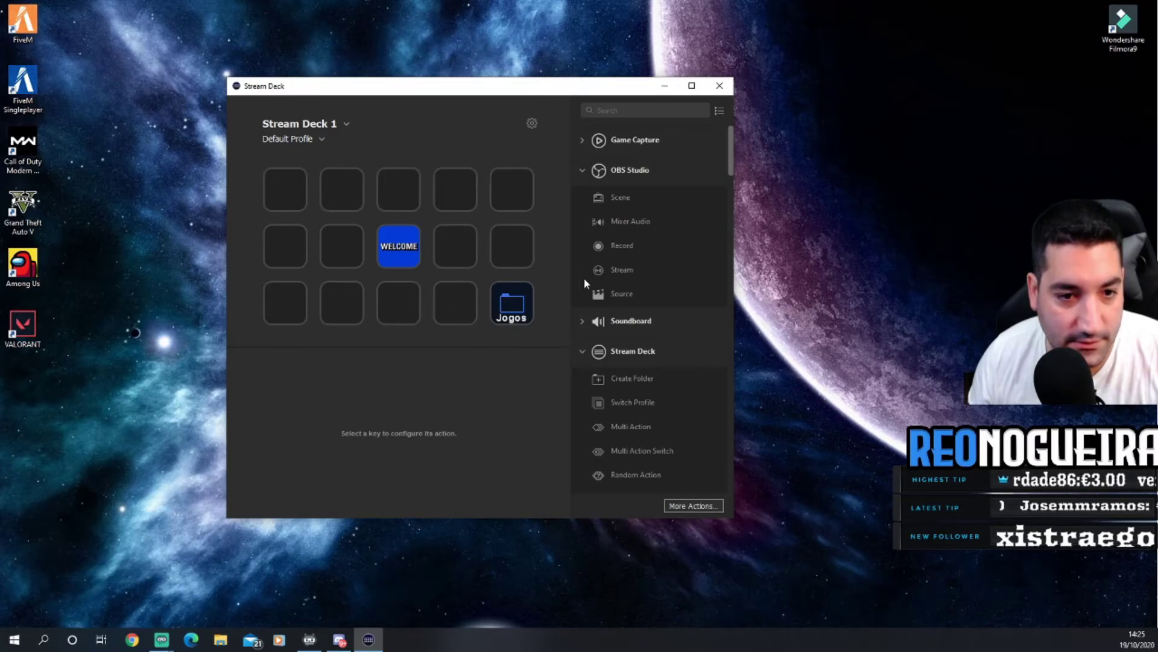
Step: Collapse the Stream Deck category in the list of actions
scroll(621, 326, down, 2)
scroll(622, 324, down, 1)
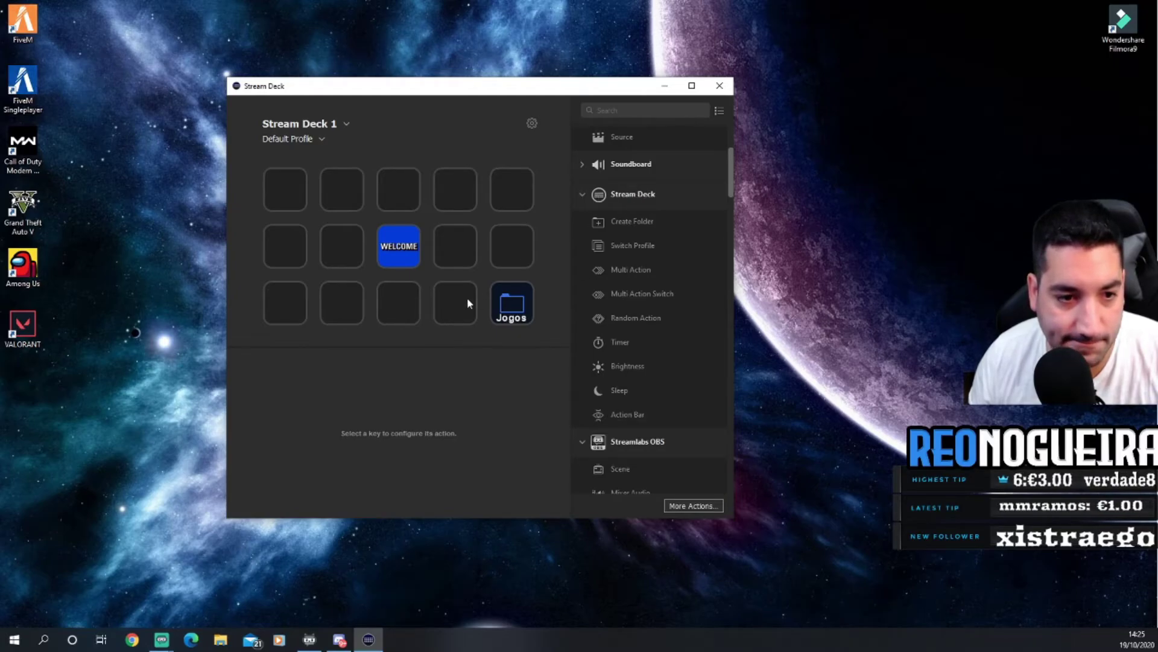
click(582, 194)
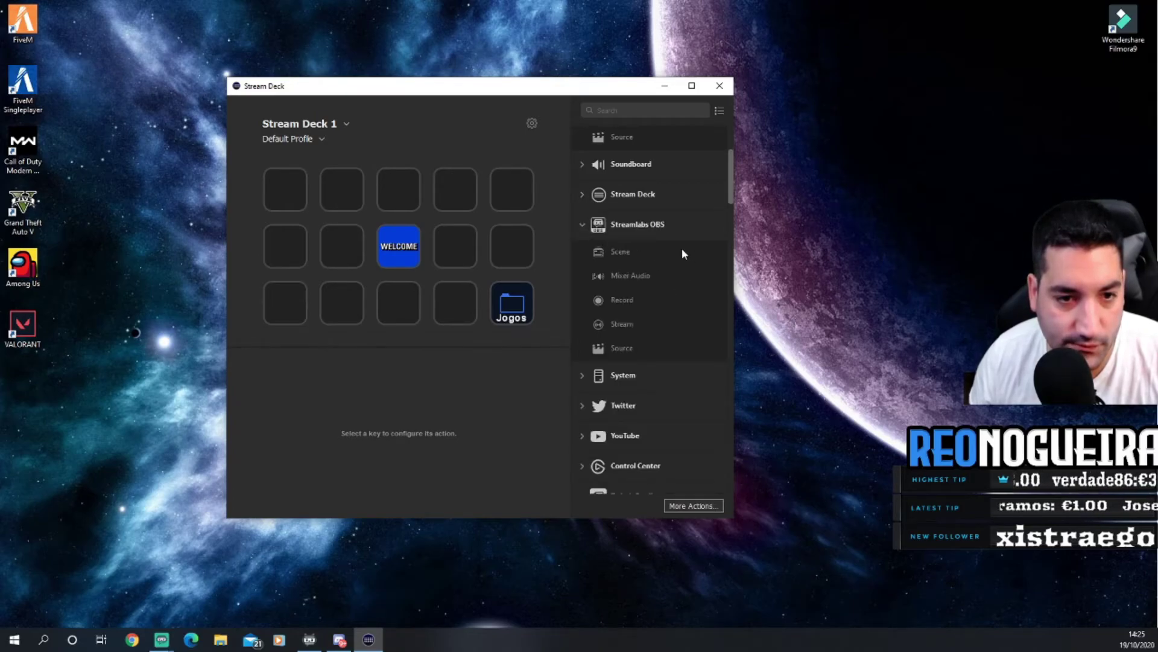
Step: Assign the Twitch Create Clip action to the last key of the first row and title it "Clip"
scroll(631, 362, down, 1)
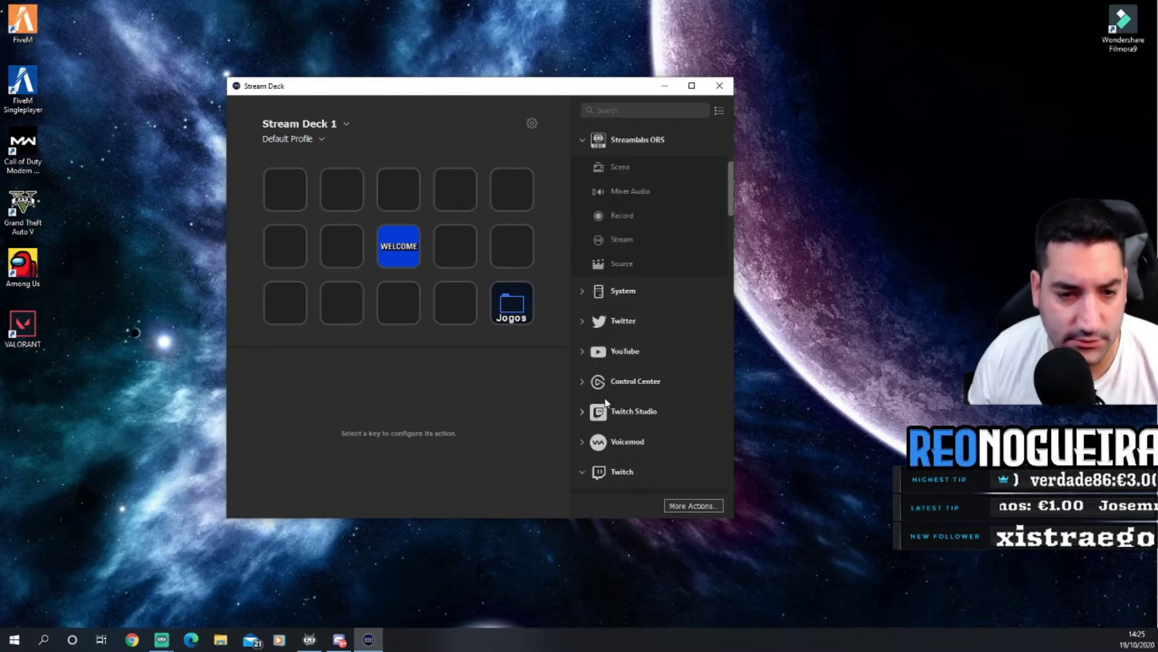
scroll(612, 412, down, 1)
scroll(612, 395, down, 2)
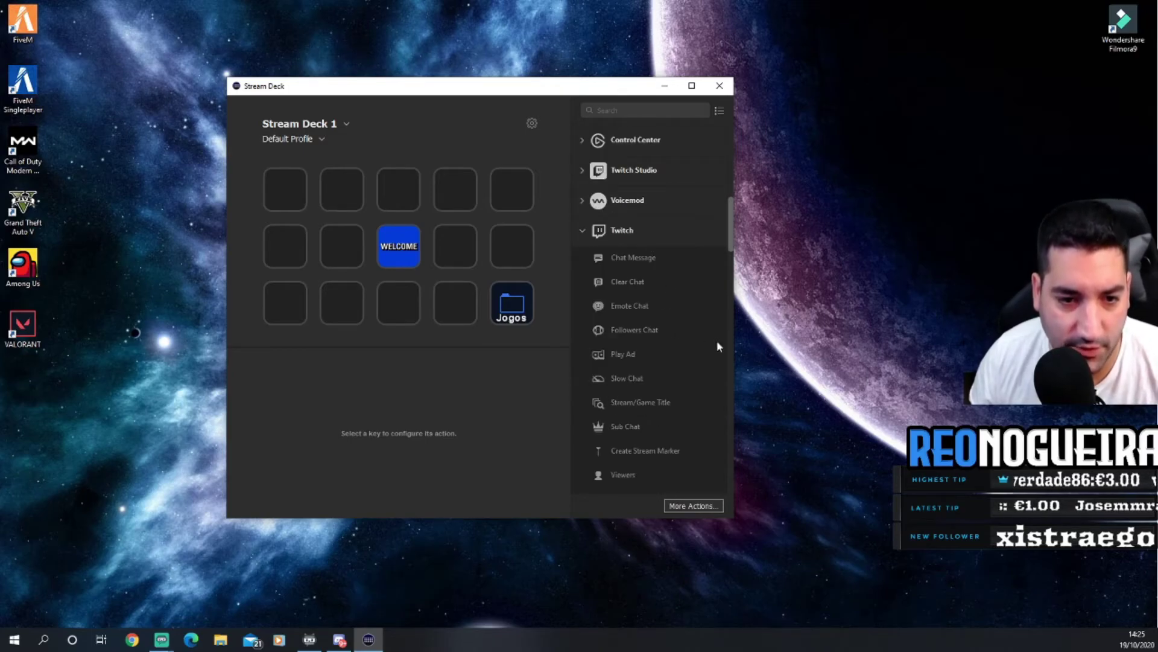
scroll(653, 359, down, 1)
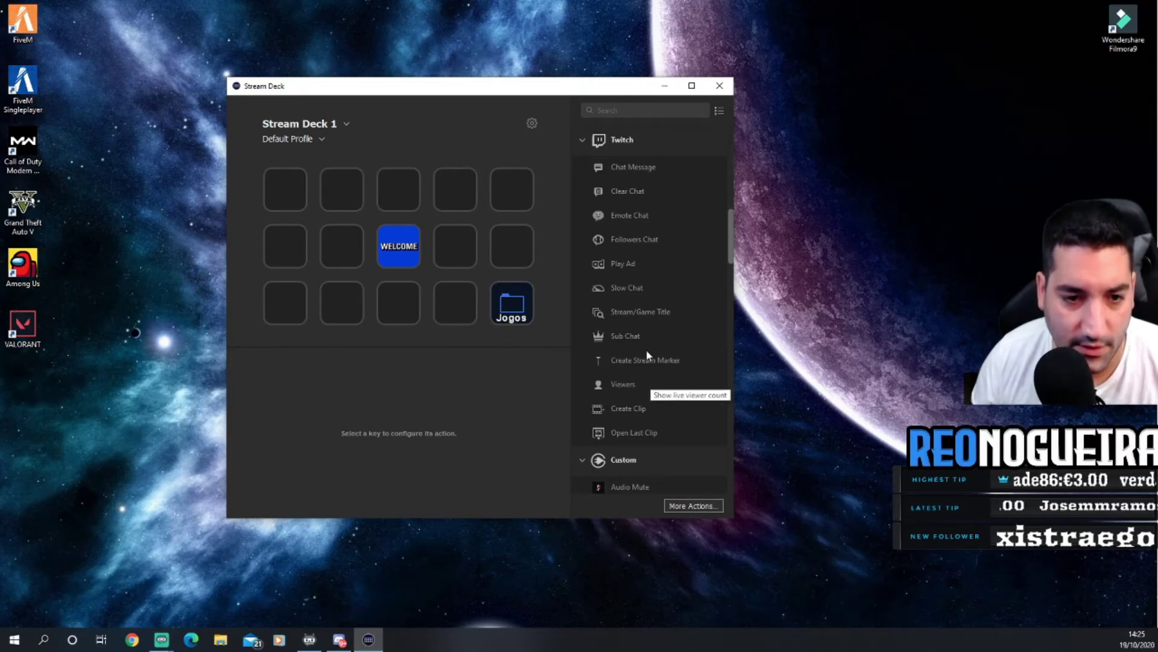
scroll(647, 347, down, 1)
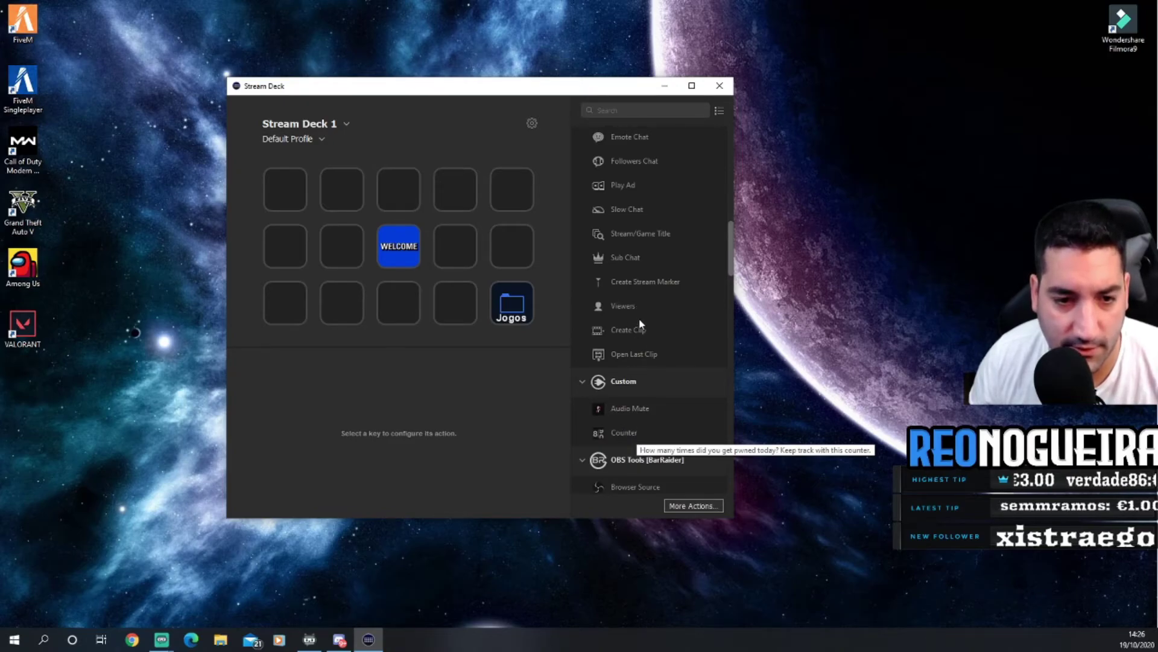
drag(640, 329, 507, 199)
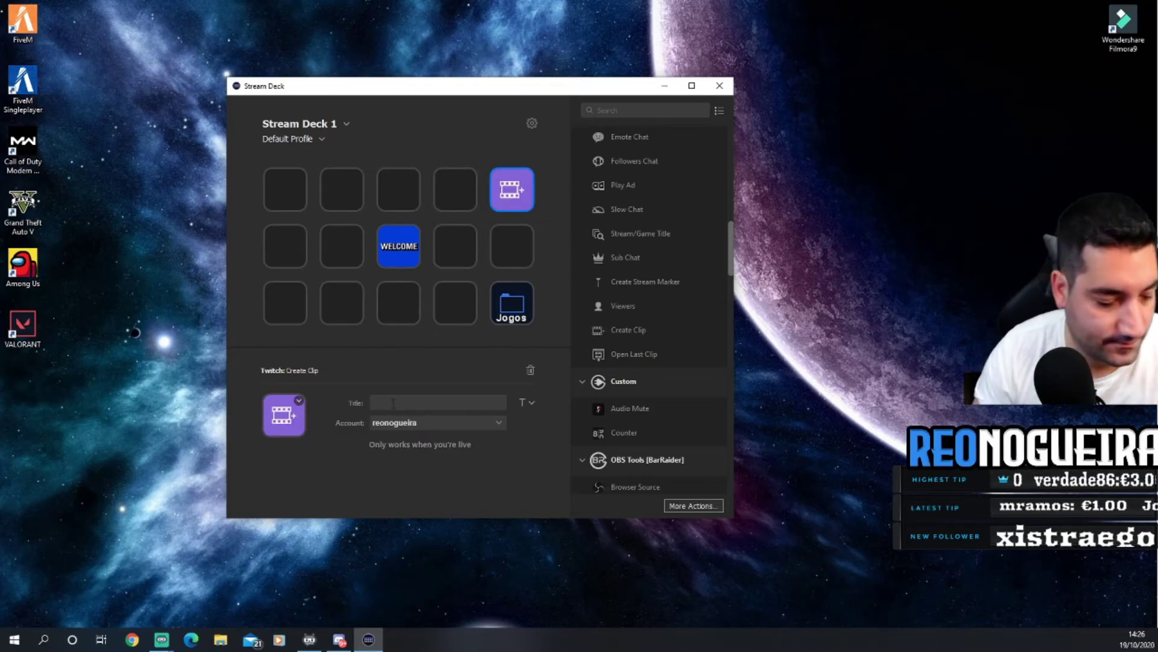
text(Clip)
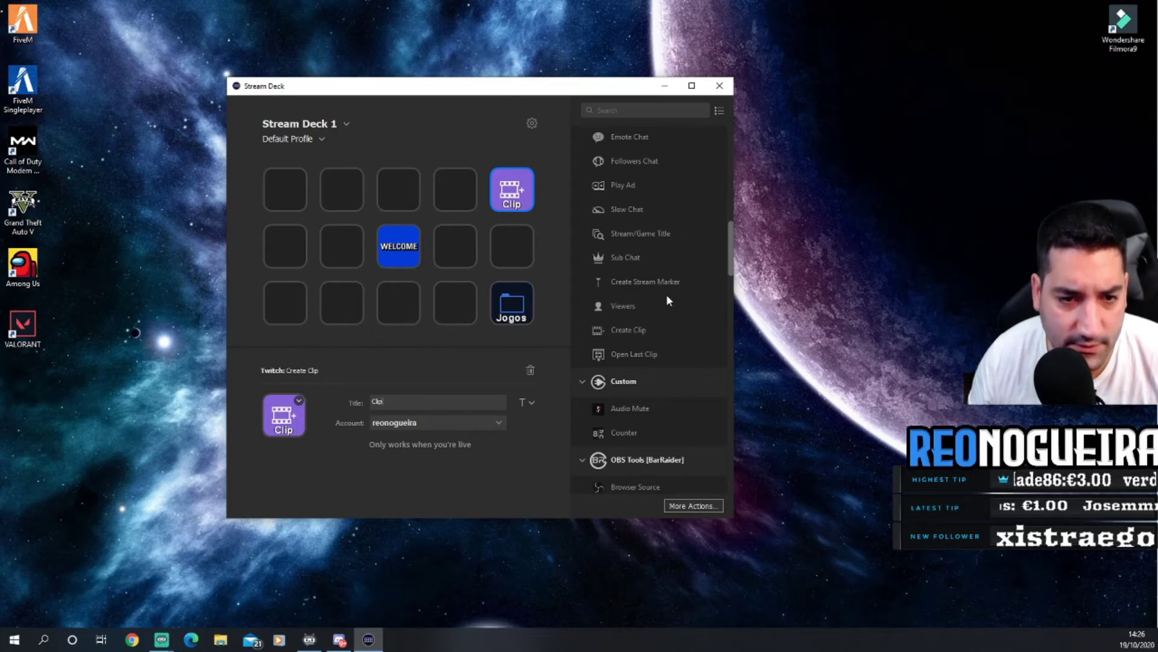
Step: Assign the Twitch Viewers action to the fourth key of the first row and replace its icon with a custom one
drag(639, 306, 462, 195)
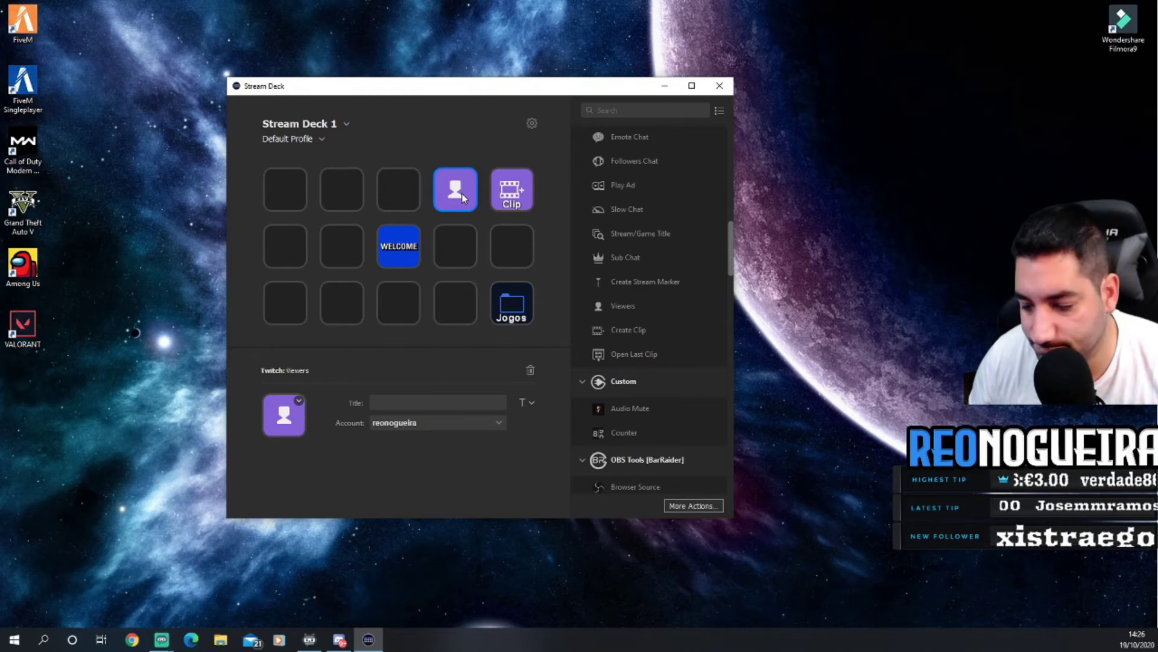
click(300, 402)
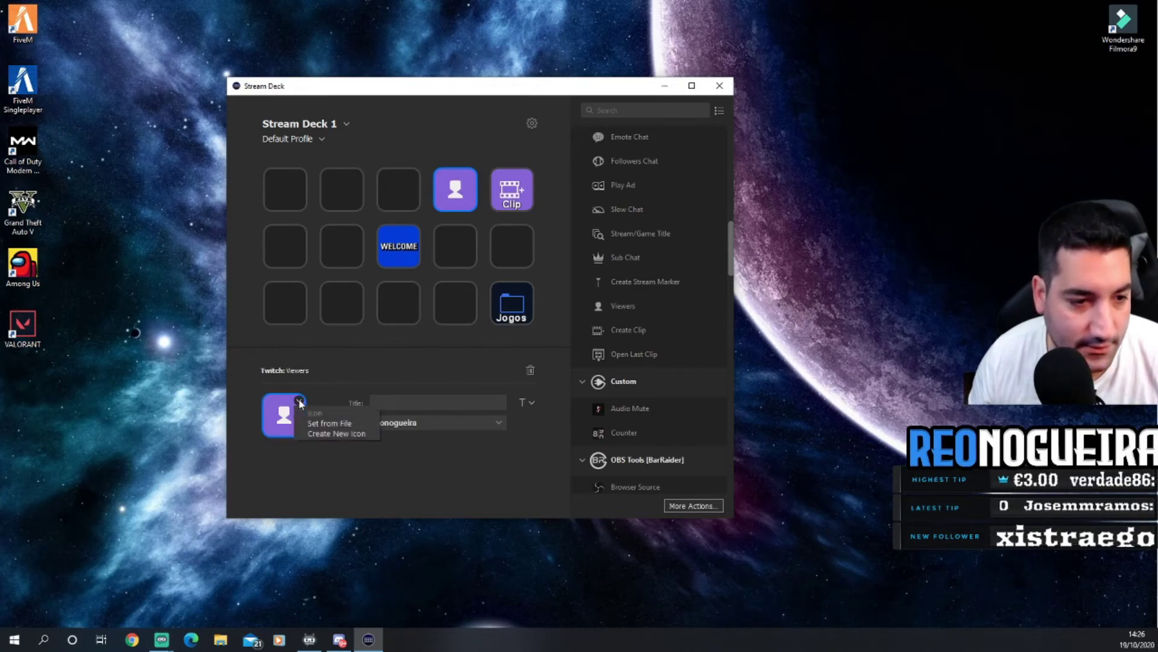
click(353, 425)
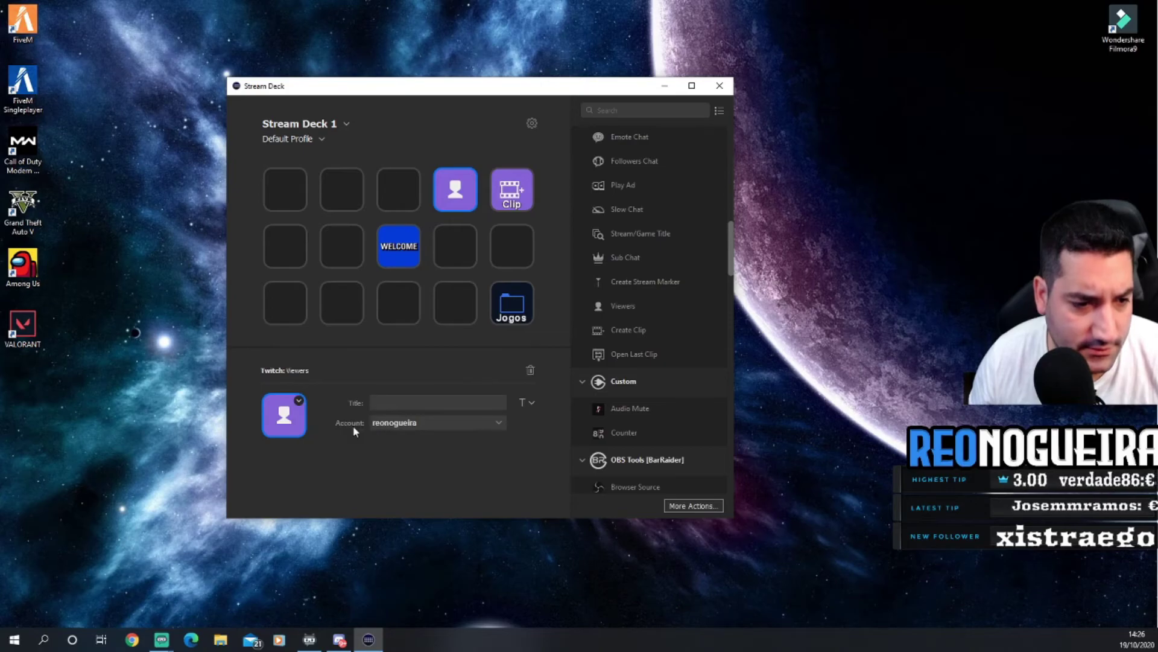
click(792, 105)
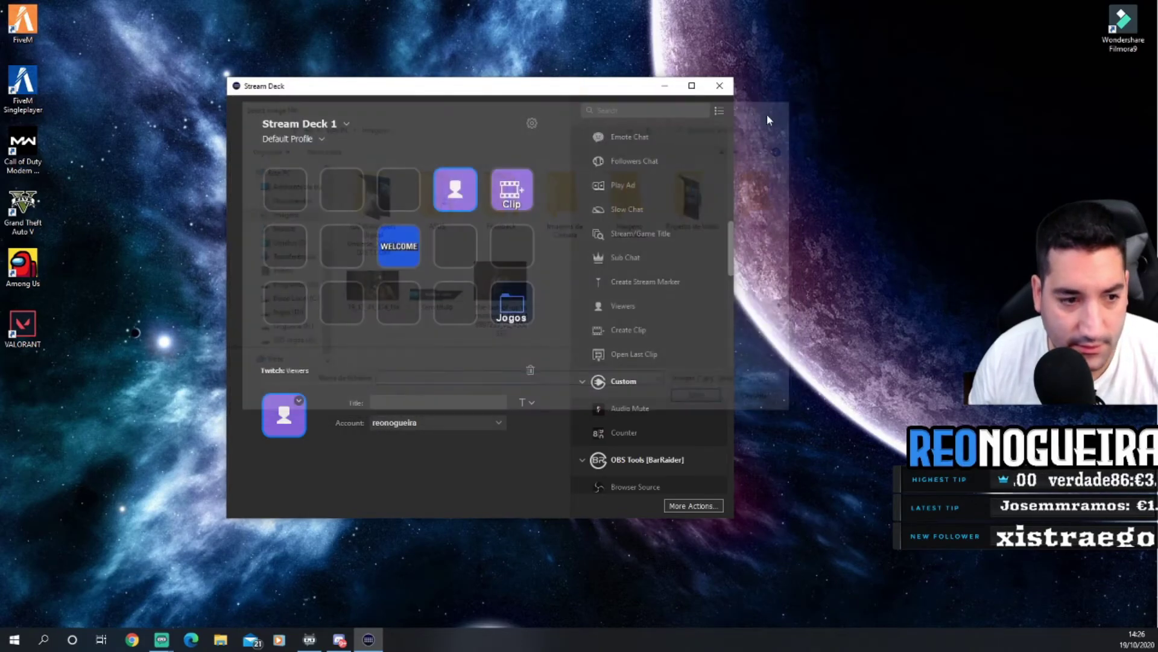
click(299, 403)
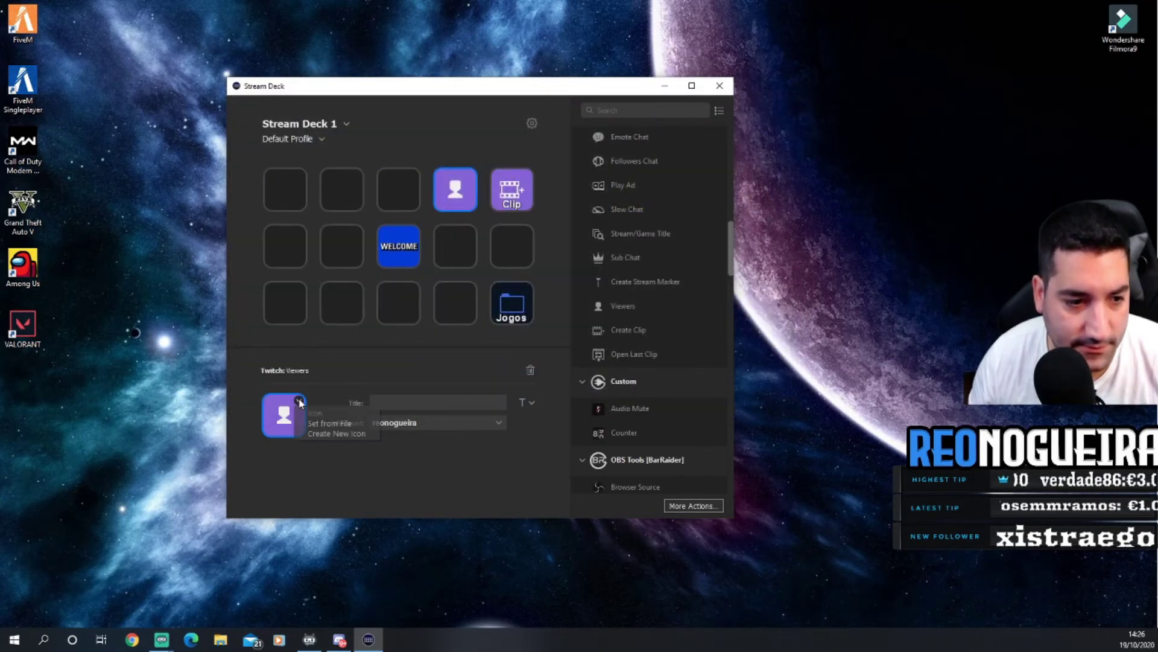
click(339, 429)
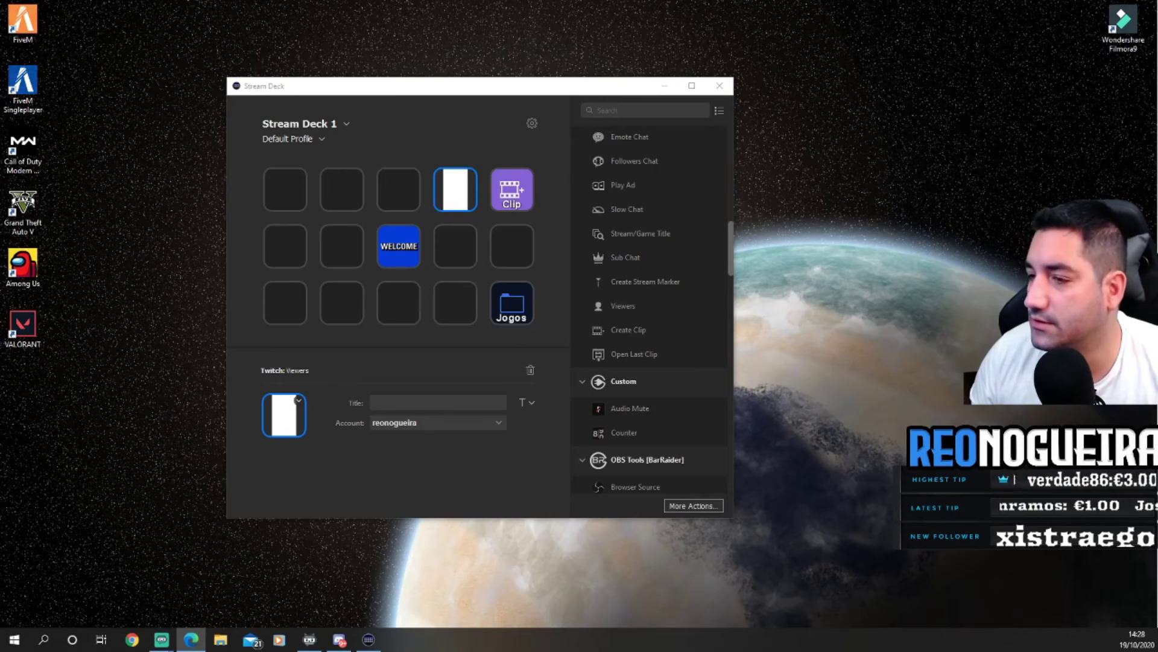
key(alt+Tab)
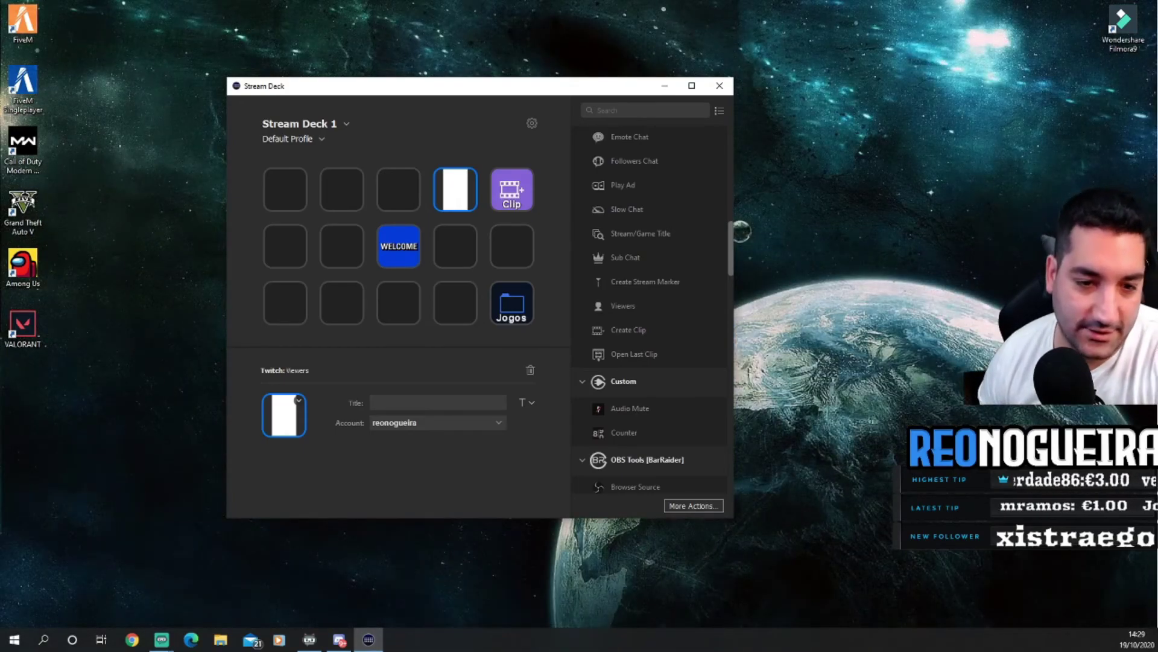
Step: Collapse the OBS Tools [BarRaider] category and look through the Streamlabs actions below it
scroll(657, 349, down, 5)
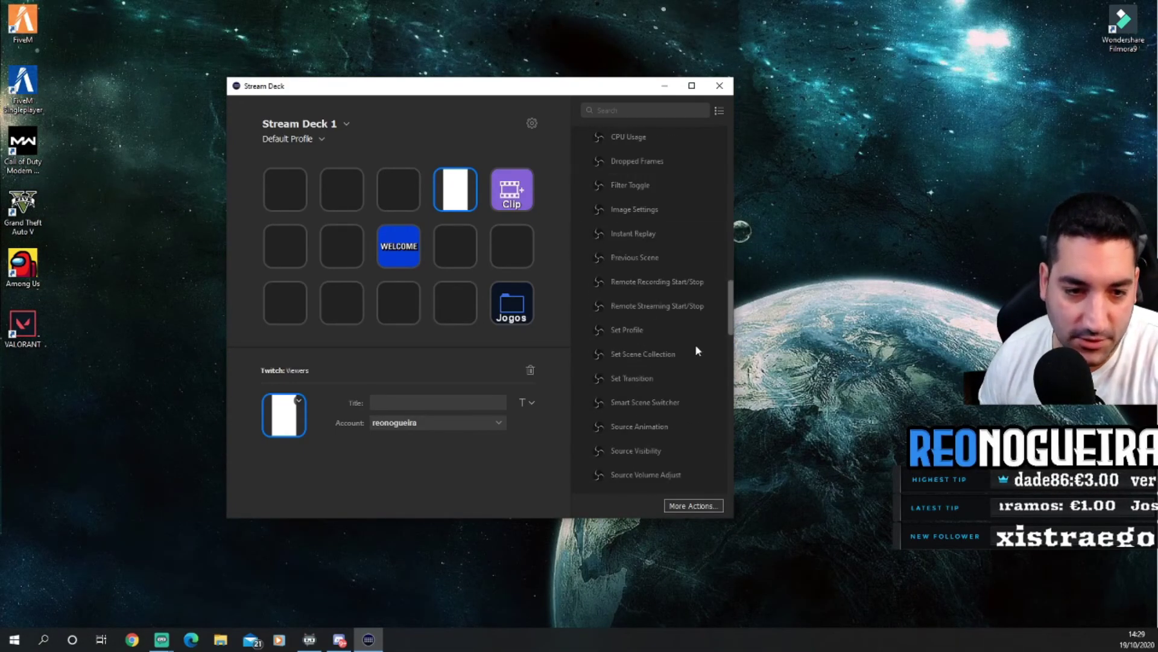
scroll(642, 335, up, 2)
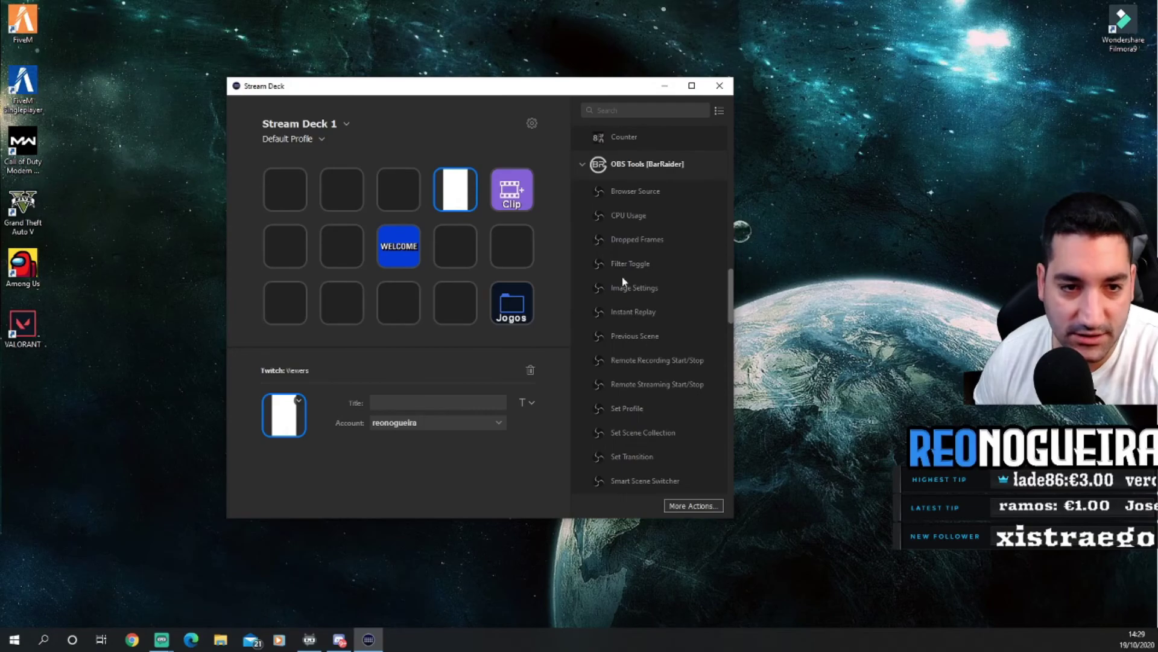
click(583, 163)
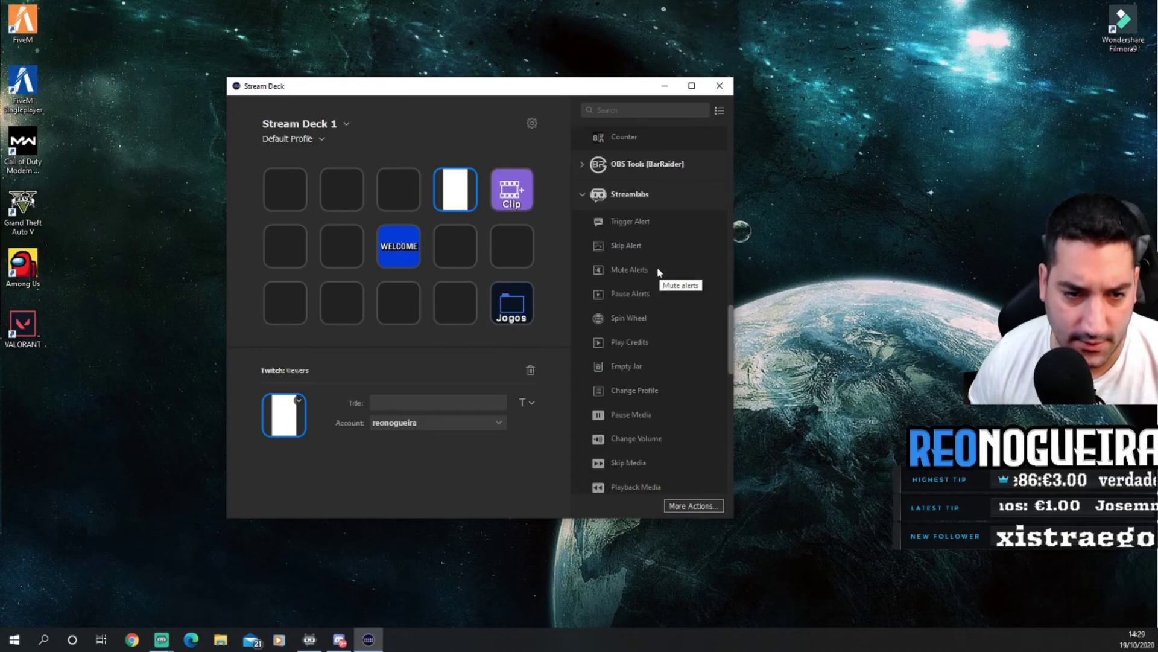
scroll(631, 351, down, 5)
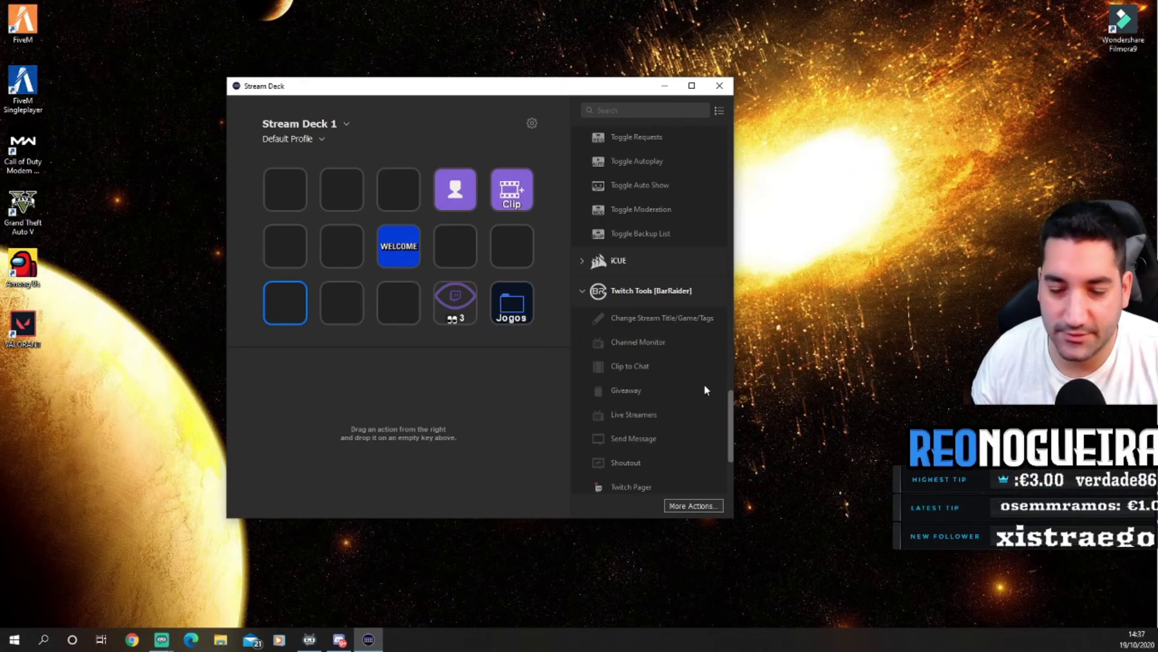
Step: Assign the Twitch Tools Channel Monitor action to the second key of the third row and enter the streamer's own channel name
scroll(665, 386, down, 1)
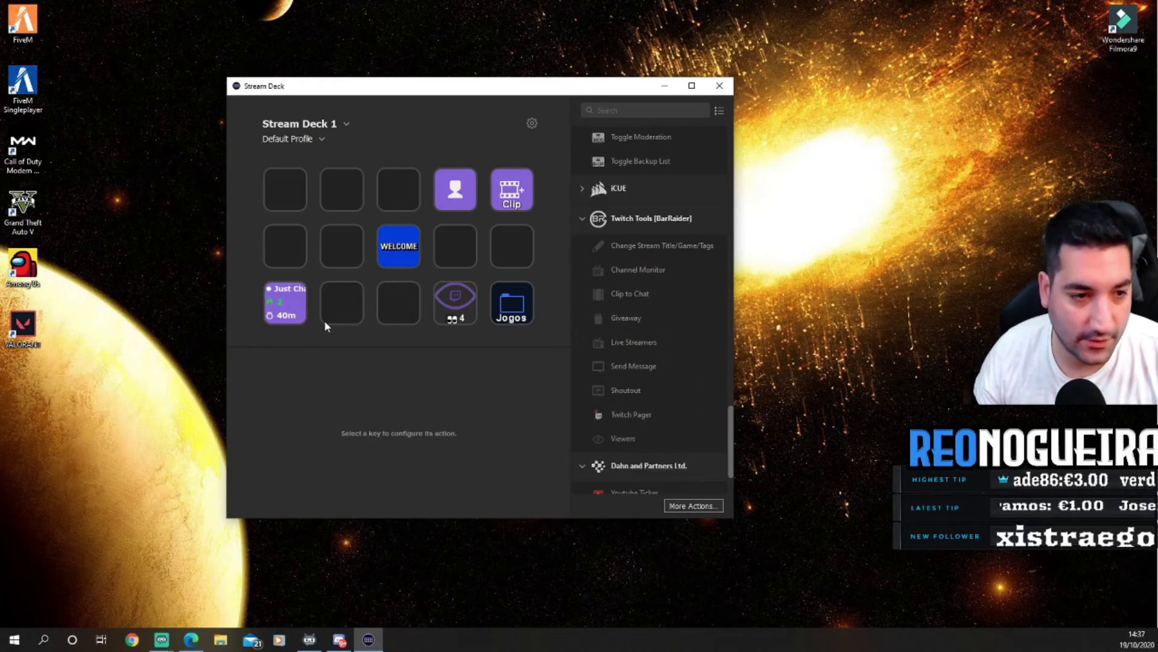
scroll(620, 327, down, 1)
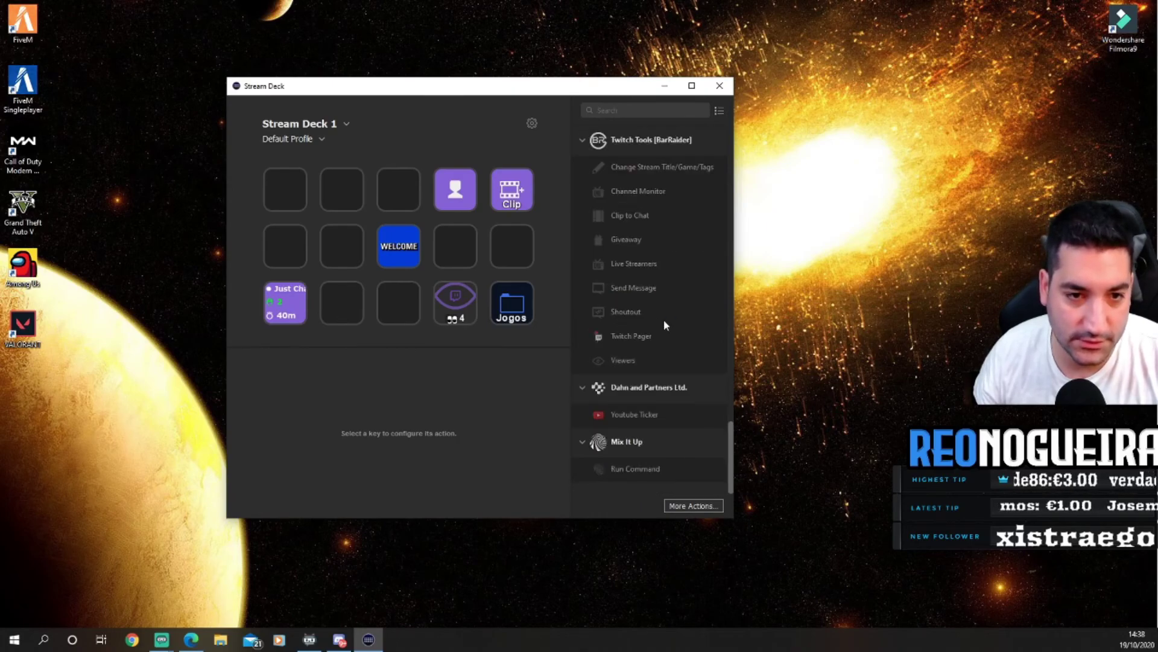
scroll(664, 321, up, 1)
drag(648, 278, 348, 300)
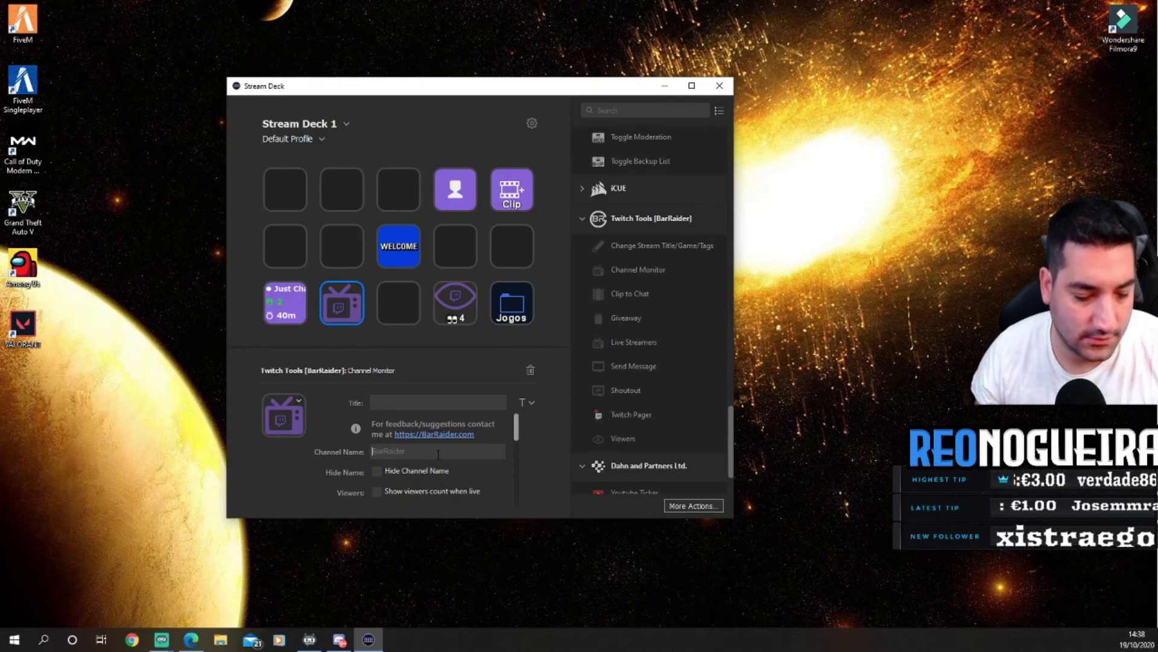
text(reono)
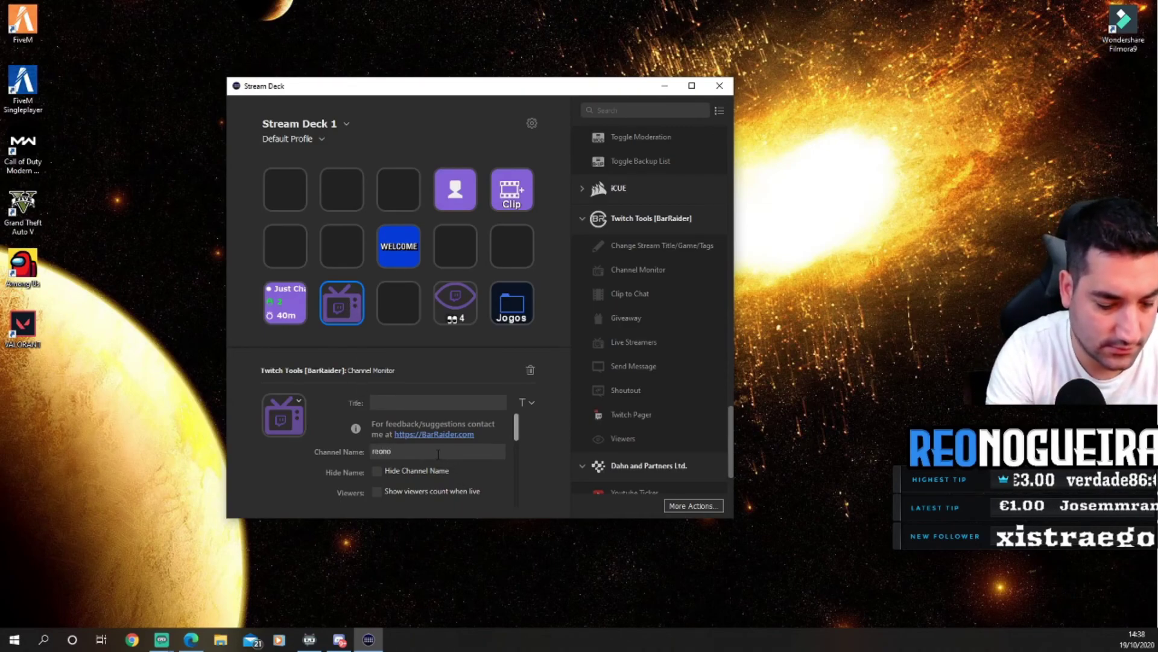
text(gueira)
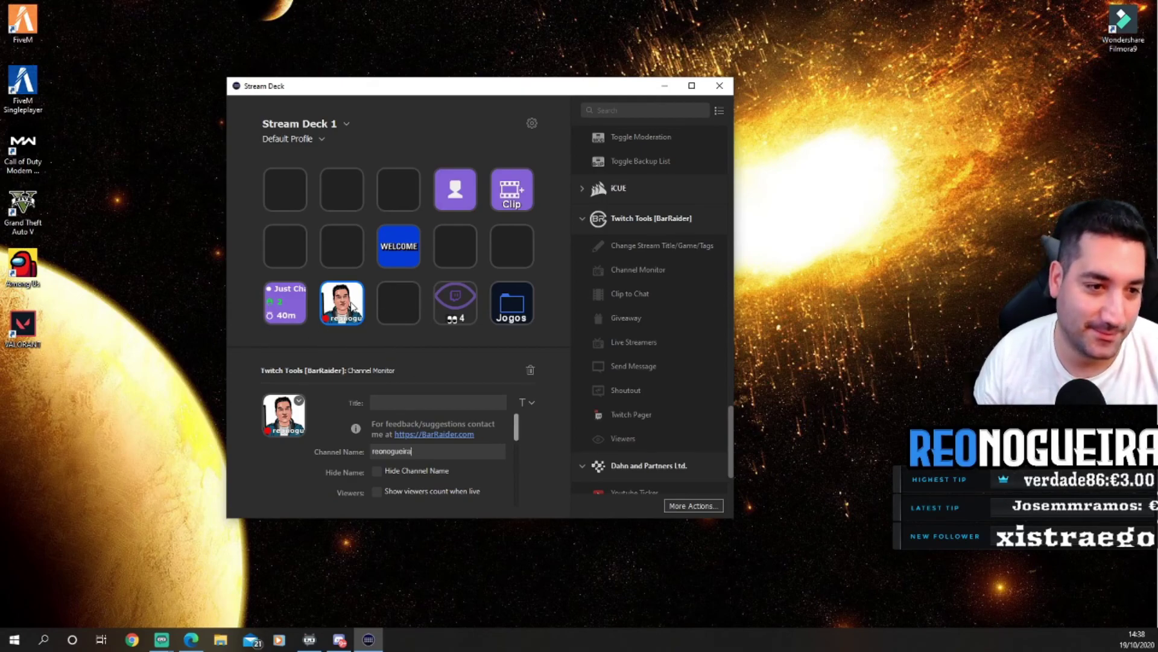
Step: Enable the live viewers count for the Channel Monitor key, set its live image to Stream Preview and review its remaining options
click(449, 490)
scroll(422, 453, down, 2)
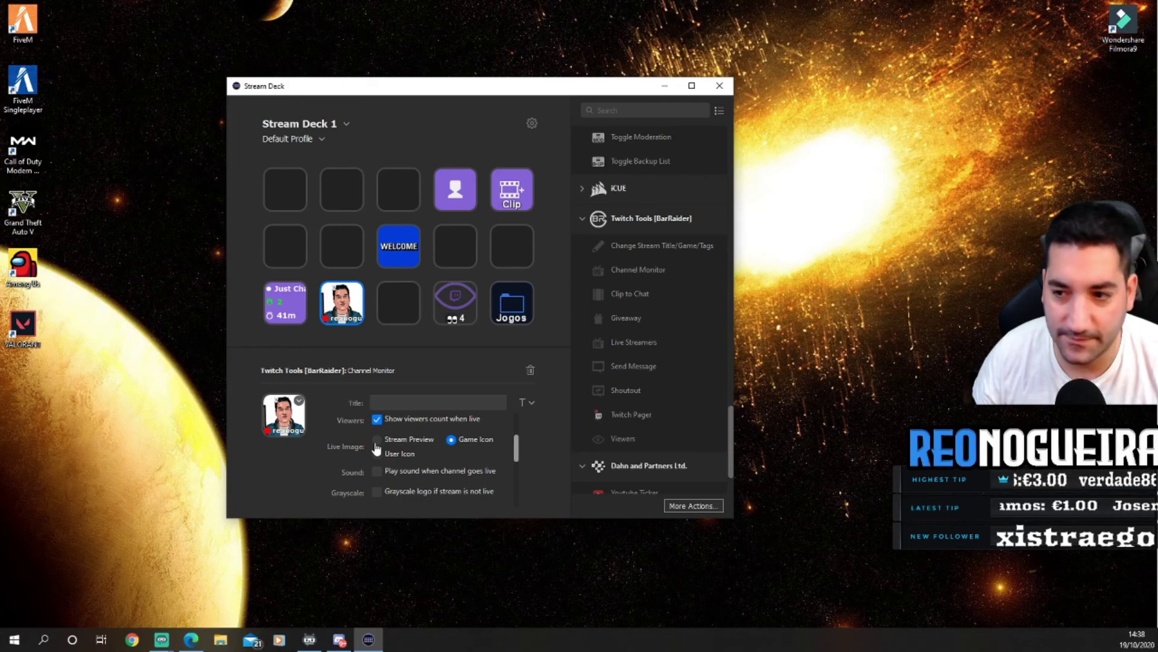
click(377, 442)
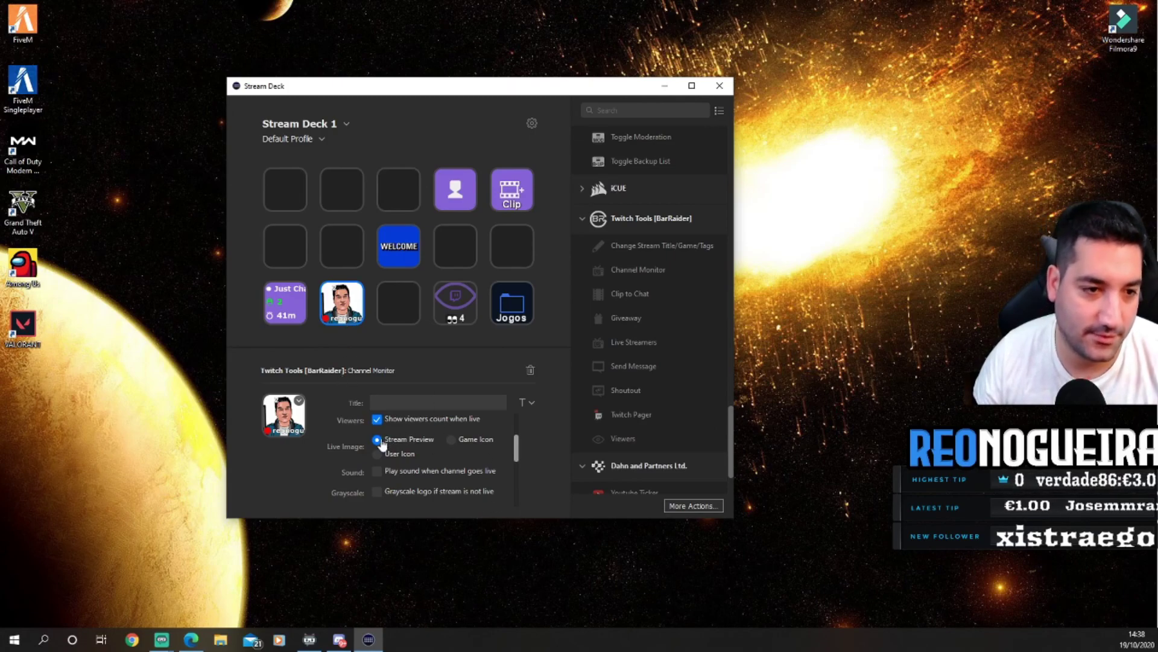
scroll(381, 445, down, 2)
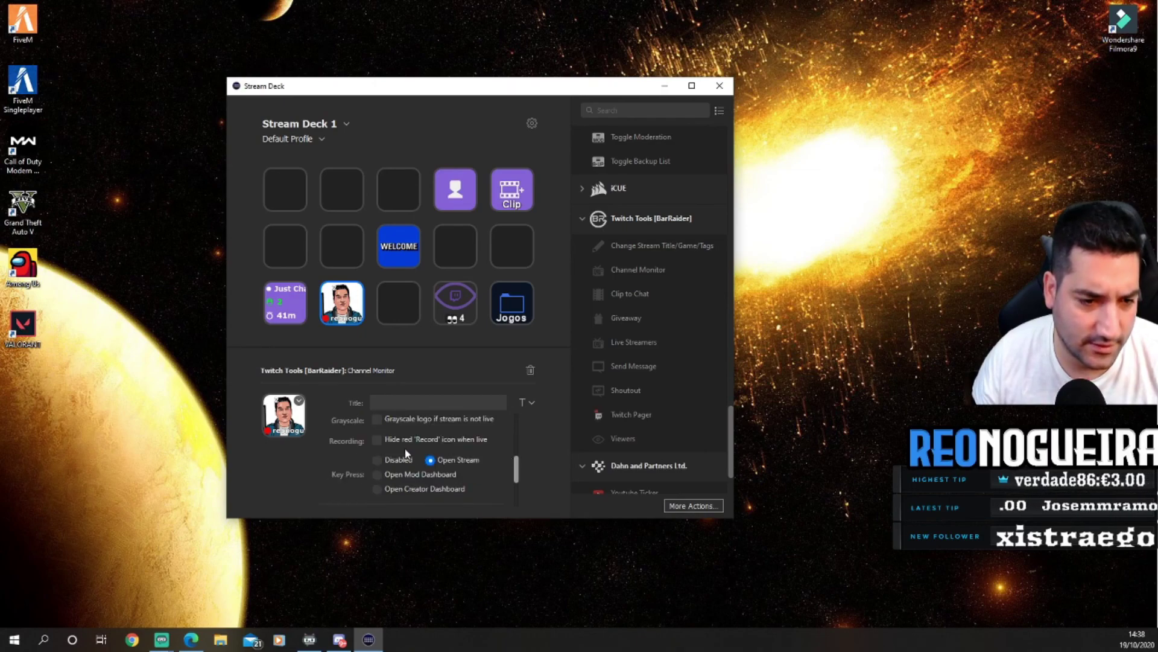
scroll(417, 447, down, 1)
scroll(434, 447, up, 3)
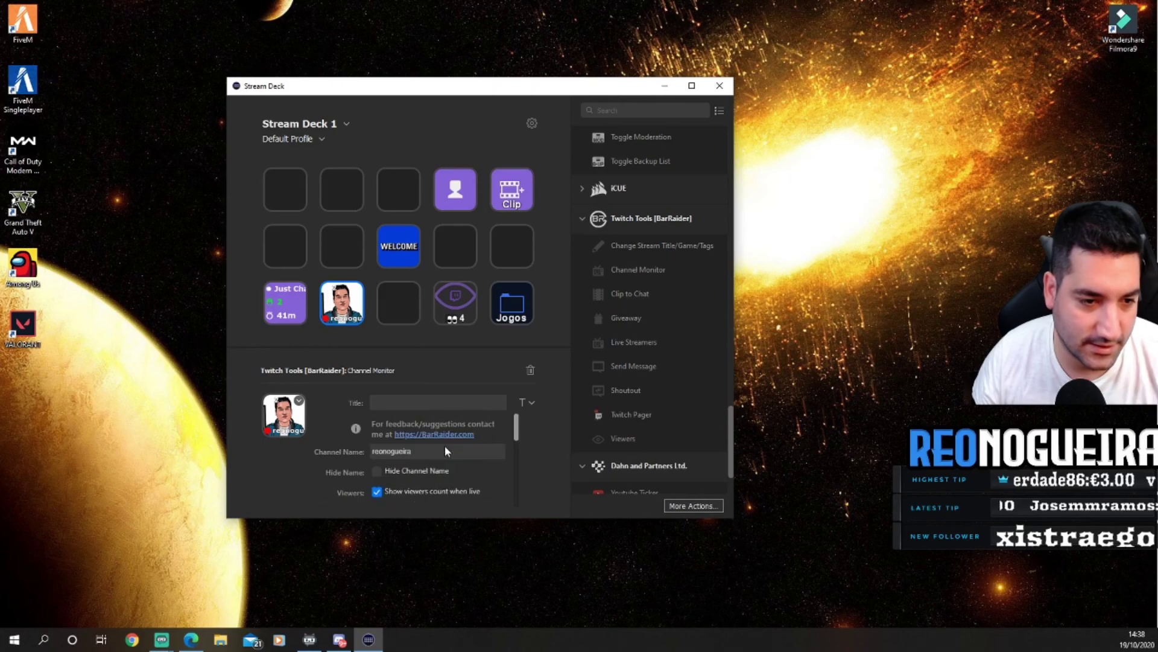